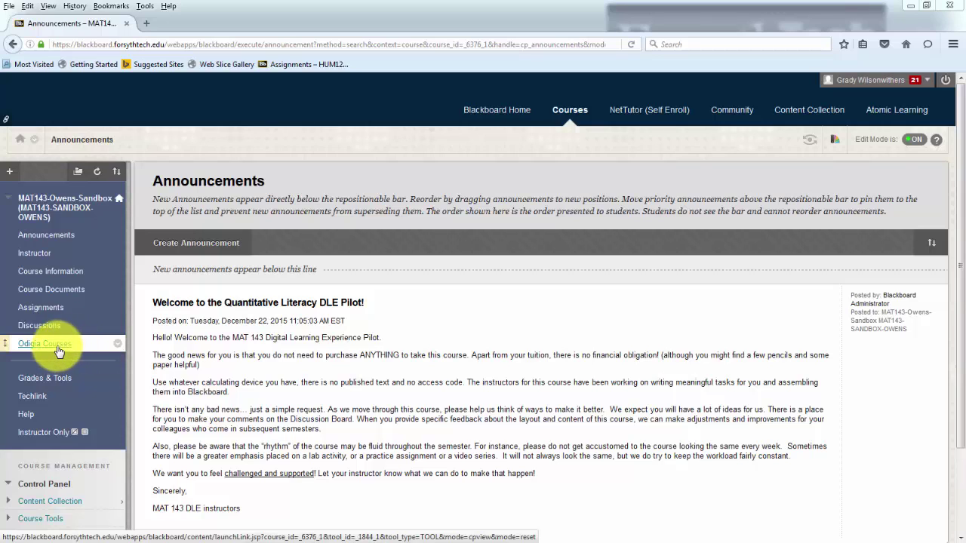
- Open Odigia in a new tab and browse all courses, including the MAT143 Quantitative Literacy sections
{"action": "left_click", "coordinate": [57, 348]}
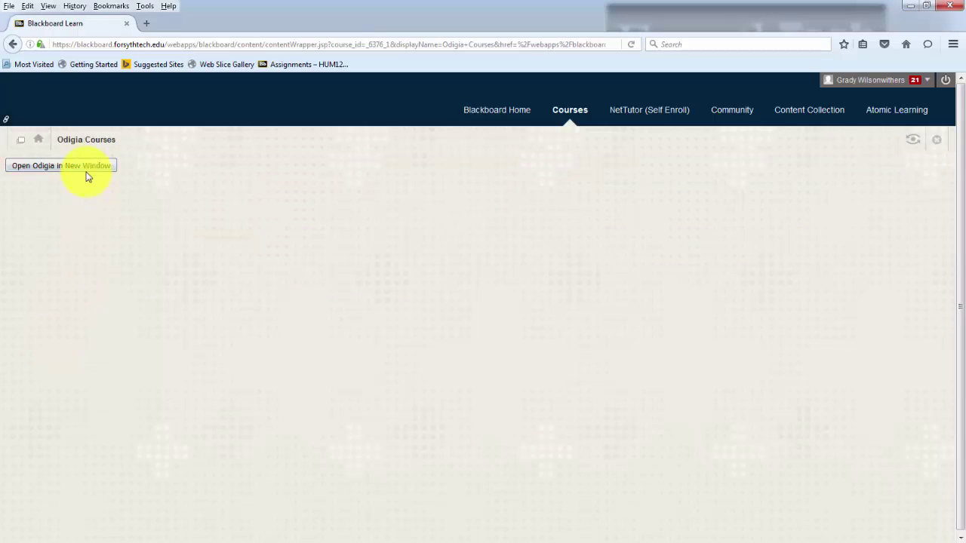
{"action": "left_click", "coordinate": [87, 172]}
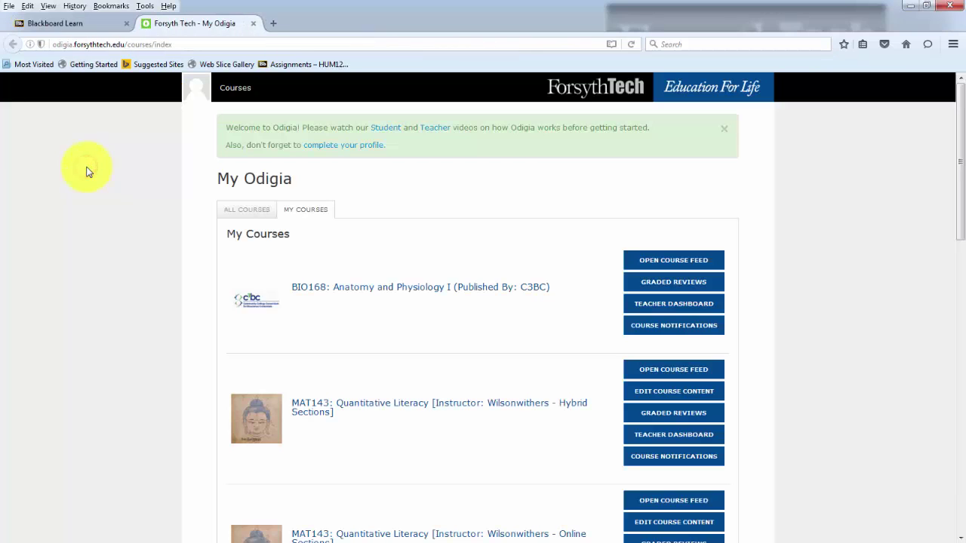
{"action": "left_click", "coordinate": [245, 210]}
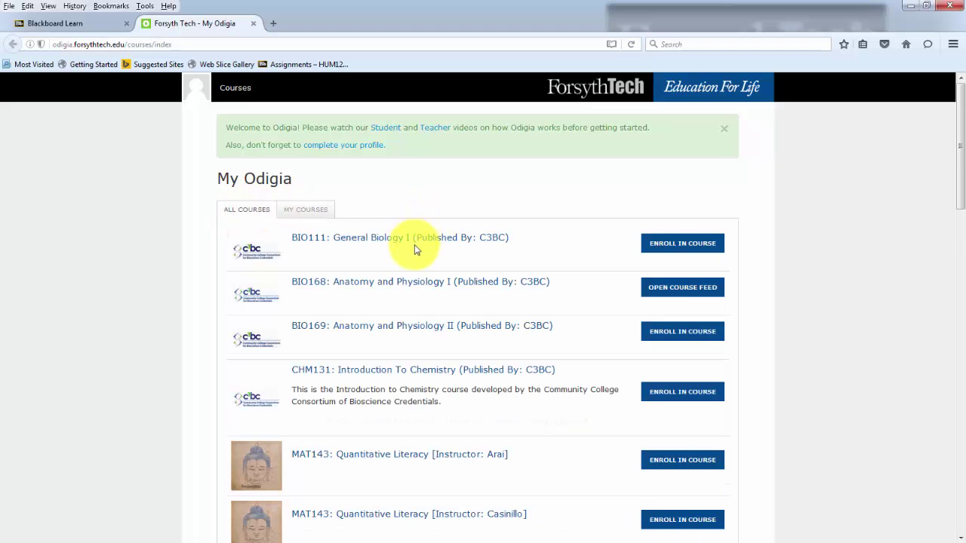
{"action": "scroll", "coordinate": [414, 249], "scroll_direction": "down", "scroll_amount": 3}
{"action": "scroll", "coordinate": [414, 251], "scroll_direction": "down", "scroll_amount": 8}
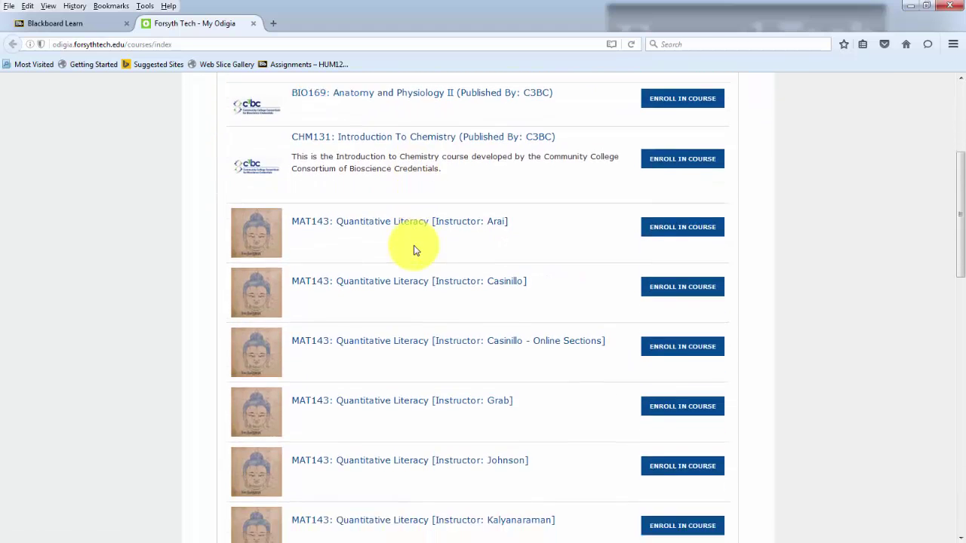
{"action": "scroll", "coordinate": [414, 250], "scroll_direction": "down", "scroll_amount": 4}
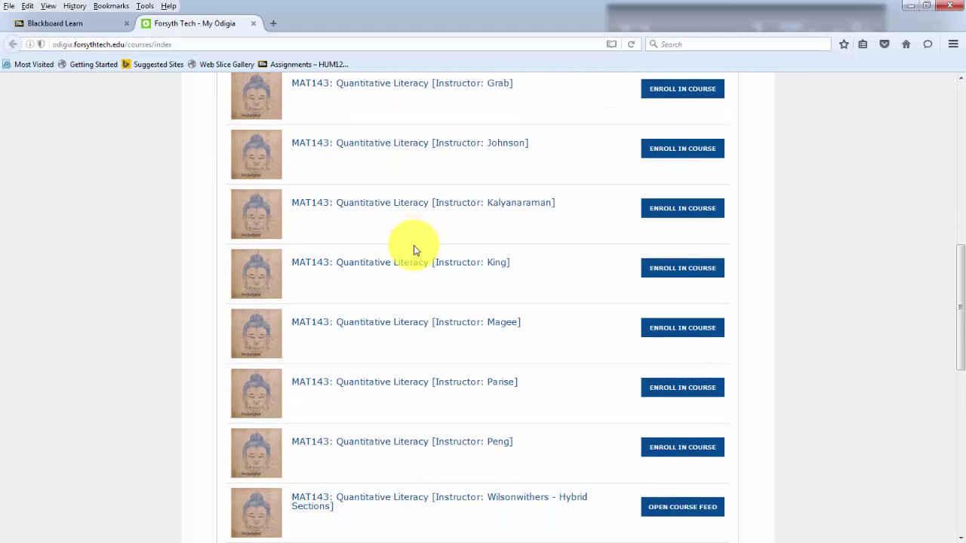
{"action": "scroll", "coordinate": [408, 251], "scroll_direction": "down", "scroll_amount": 12}
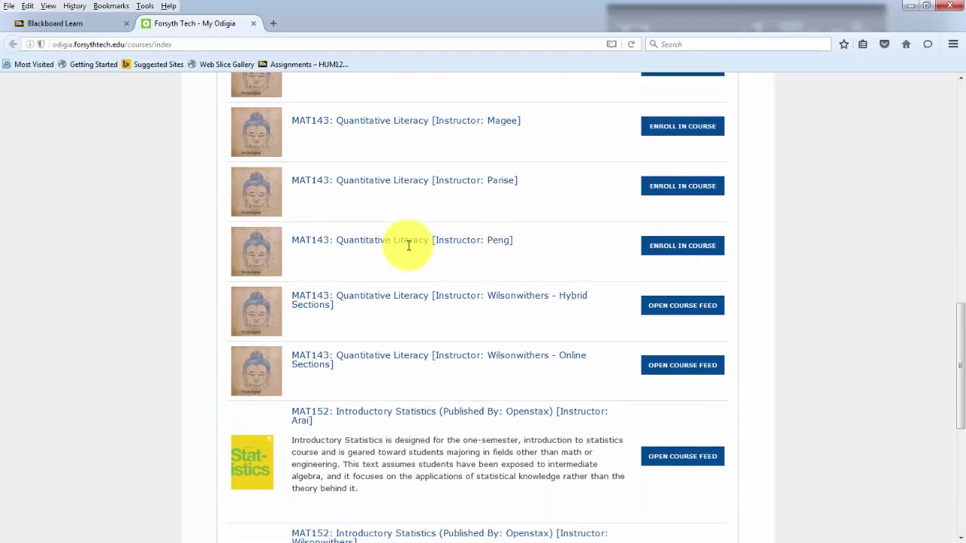
{"action": "scroll", "coordinate": [408, 249], "scroll_direction": "up", "scroll_amount": 6}
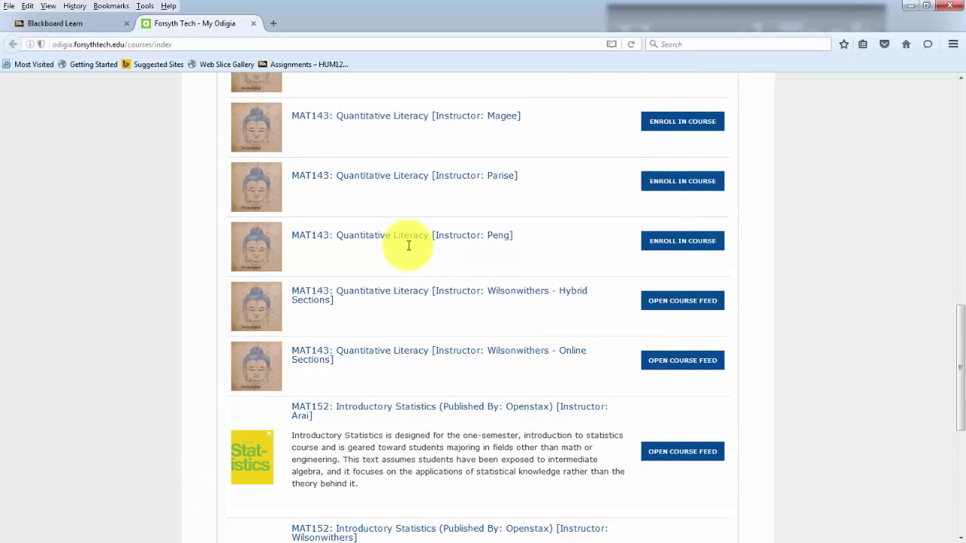
{"action": "scroll", "coordinate": [408, 250], "scroll_direction": "up", "scroll_amount": 2}
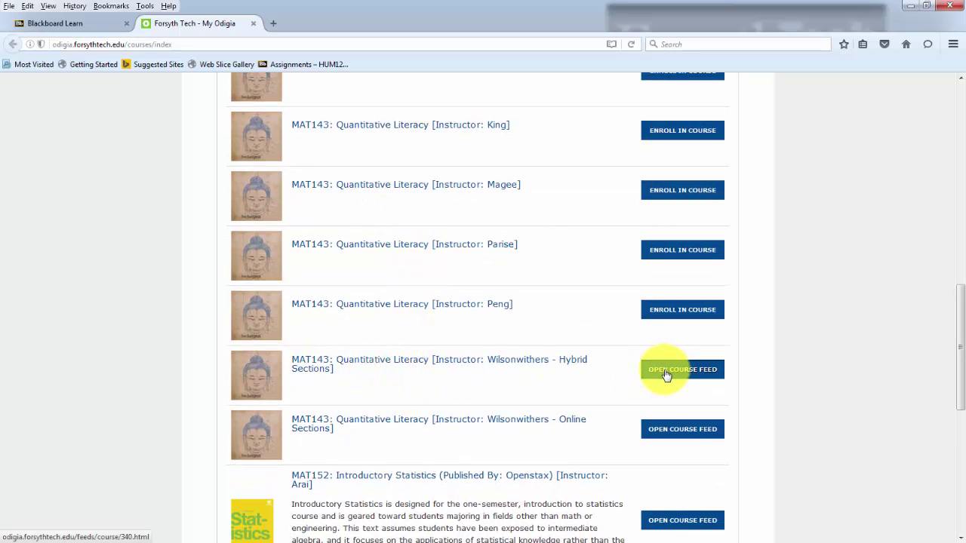
{"action": "scroll", "coordinate": [661, 369], "scroll_direction": "up", "scroll_amount": 4}
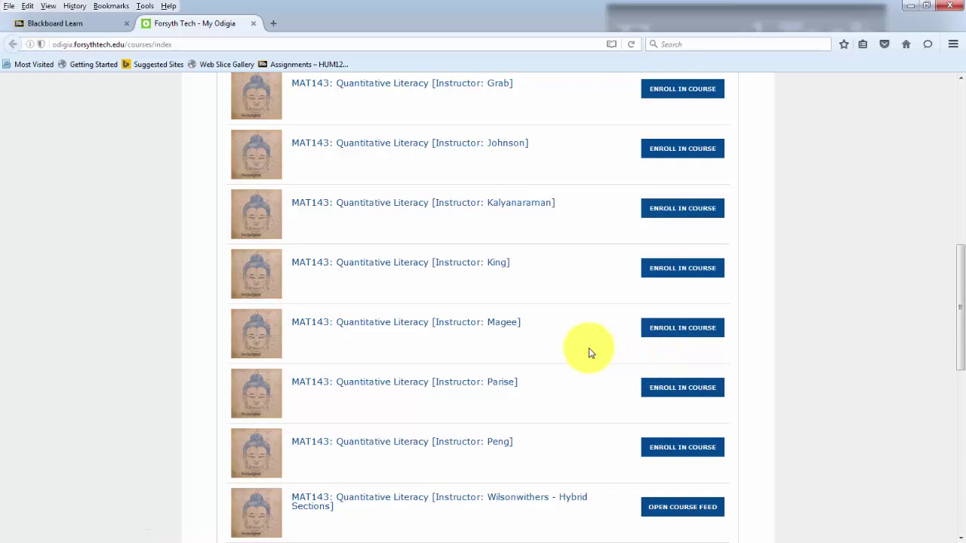
{"action": "scroll", "coordinate": [575, 347], "scroll_direction": "up", "scroll_amount": 2}
- Open the enrollment page for another instructor's MAT143 Quantitative Literacy section
{"action": "left_click", "coordinate": [684, 338]}
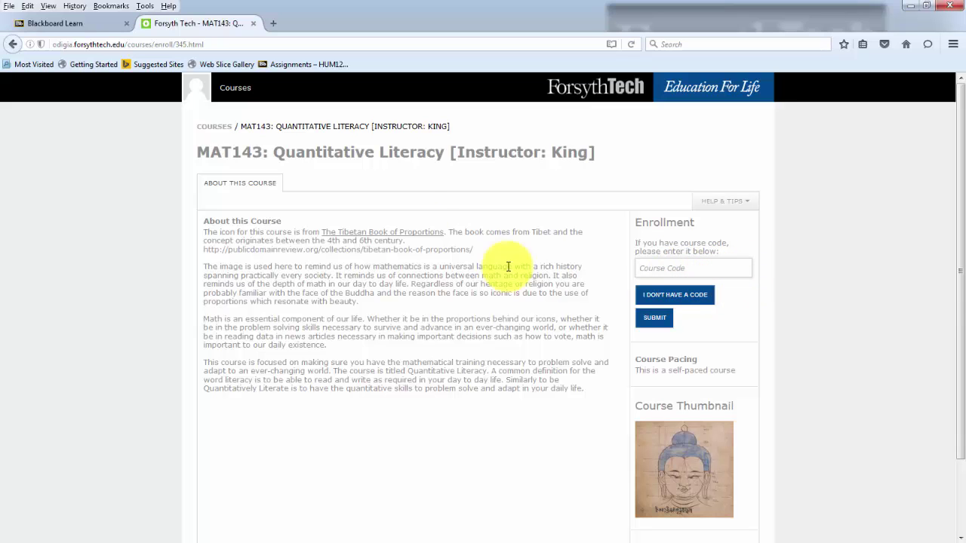
- Return to My Courses and review the MAT143 Hybrid and Online sections, MAT152 and CHM 131 demo
{"action": "left_click", "coordinate": [213, 129]}
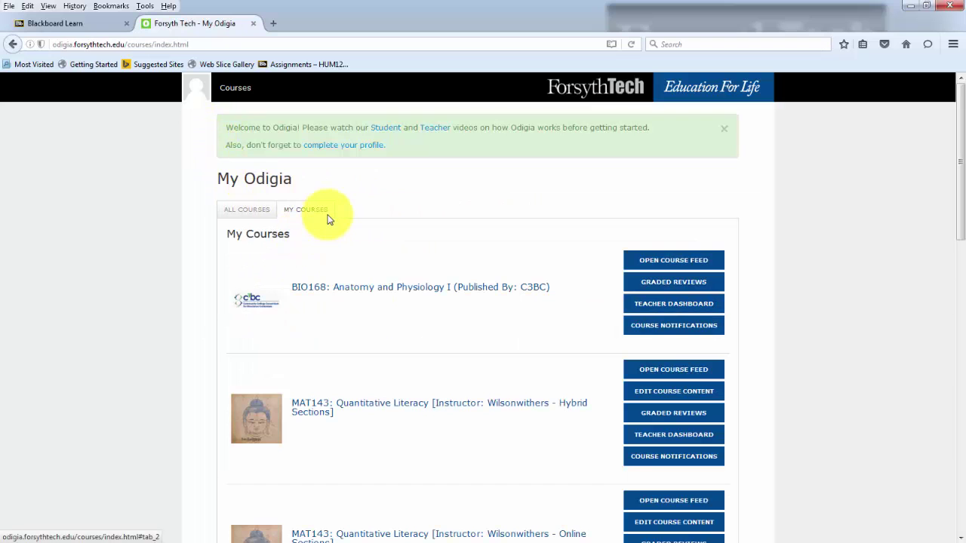
{"action": "scroll", "coordinate": [317, 219], "scroll_direction": "down", "scroll_amount": 3}
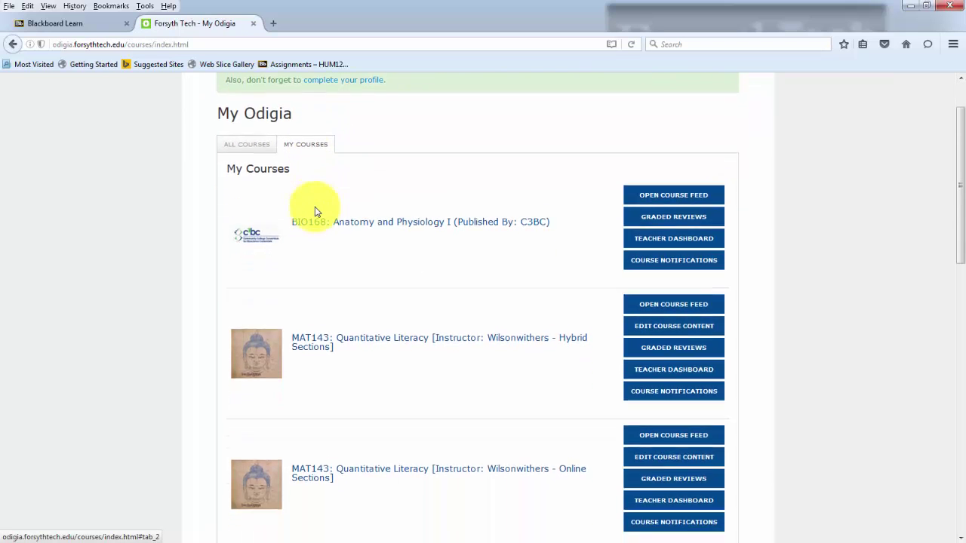
{"action": "scroll", "coordinate": [312, 280], "scroll_direction": "down", "scroll_amount": 9}
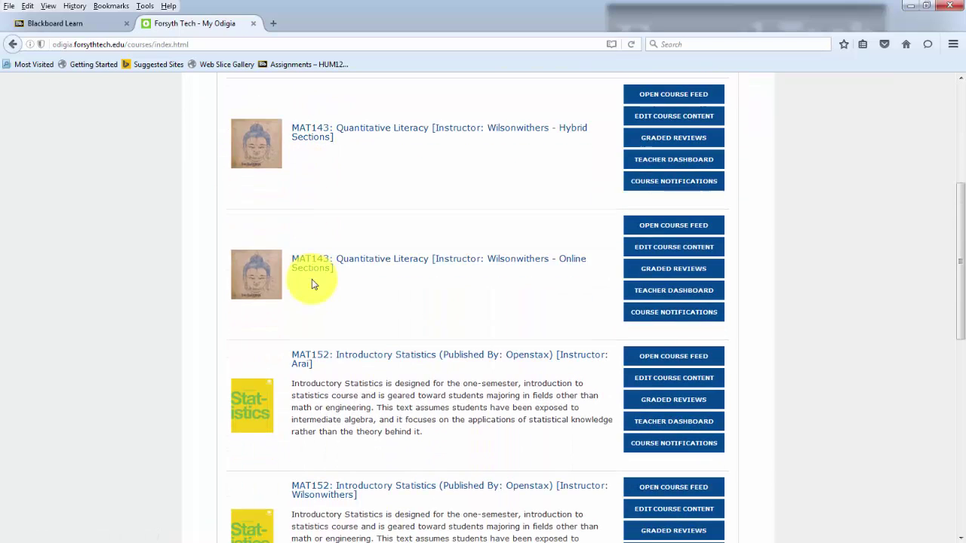
{"action": "scroll", "coordinate": [314, 279], "scroll_direction": "down", "scroll_amount": 5}
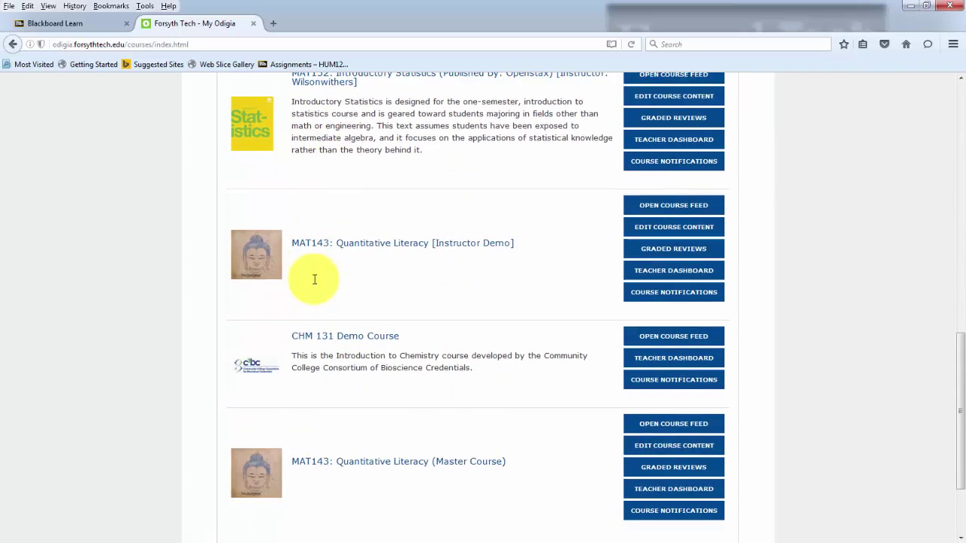
{"action": "scroll", "coordinate": [314, 279], "scroll_direction": "up", "scroll_amount": 3}
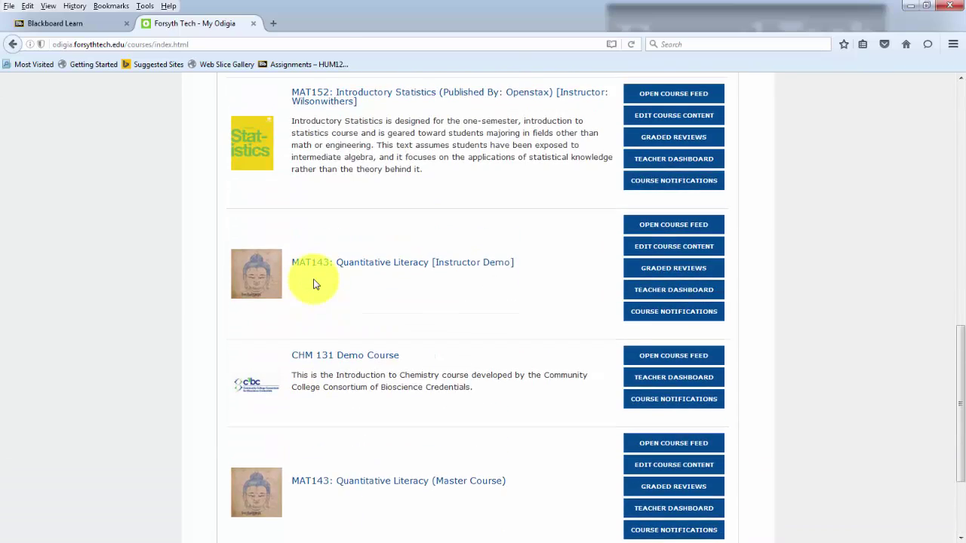
{"action": "scroll", "coordinate": [315, 282], "scroll_direction": "up", "scroll_amount": 8}
{"action": "scroll", "coordinate": [315, 280], "scroll_direction": "up", "scroll_amount": 3}
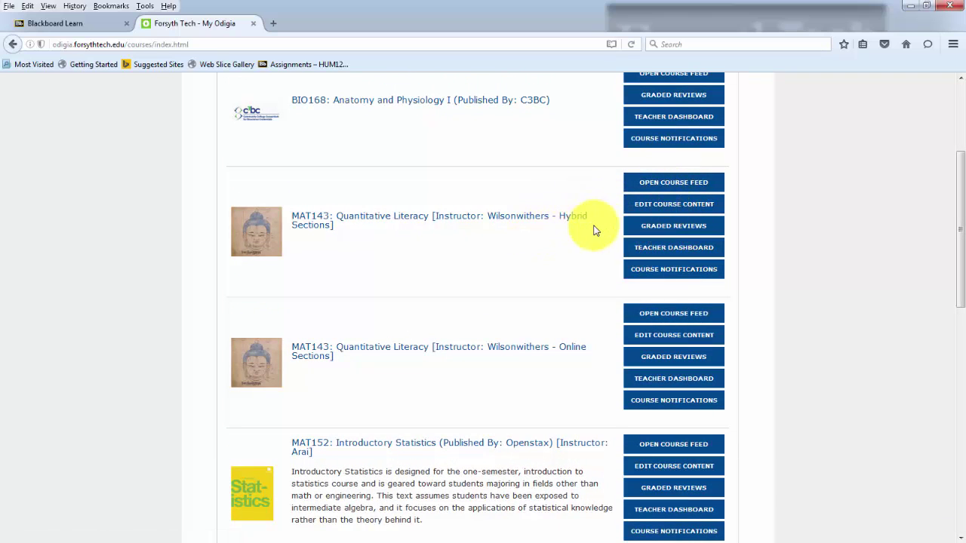
{"action": "scroll", "coordinate": [581, 249], "scroll_direction": "down", "scroll_amount": 2}
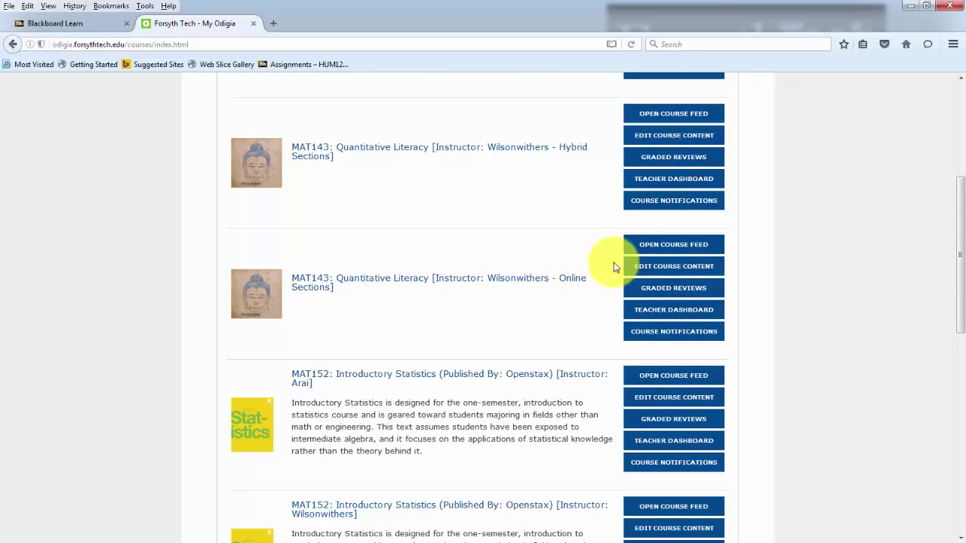
- Open the Activity Feed of the MAT143 Quantitative Literacy Online Sections course
{"action": "left_click", "coordinate": [650, 246]}
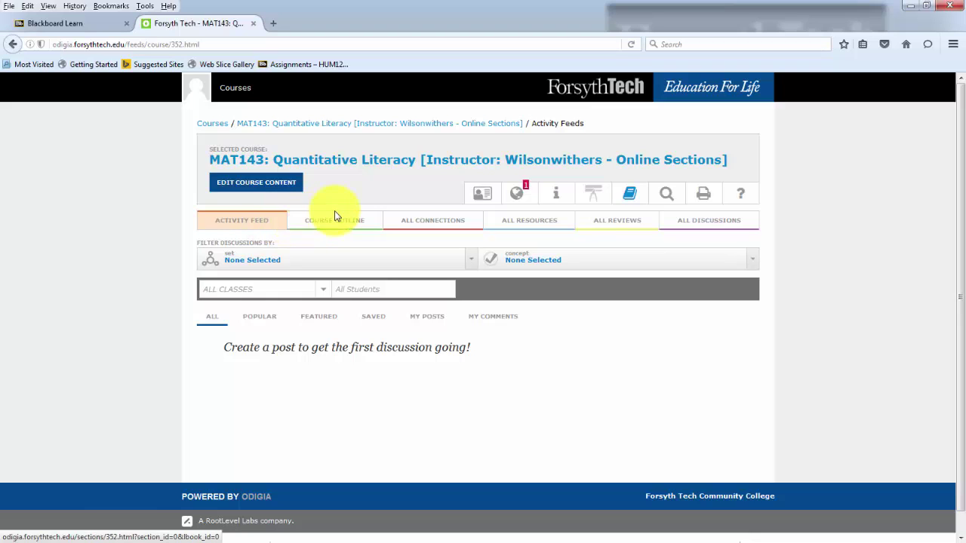
- Open the course outline and expand Units 1.1, 1.2, 1.4, 2.1 and 2.2
{"action": "left_click", "coordinate": [336, 222]}
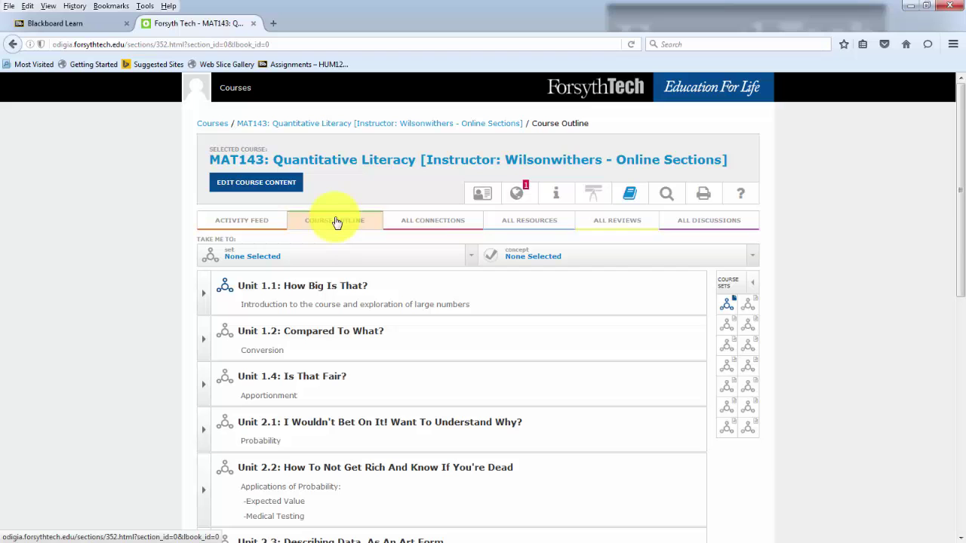
{"action": "left_click", "coordinate": [204, 292]}
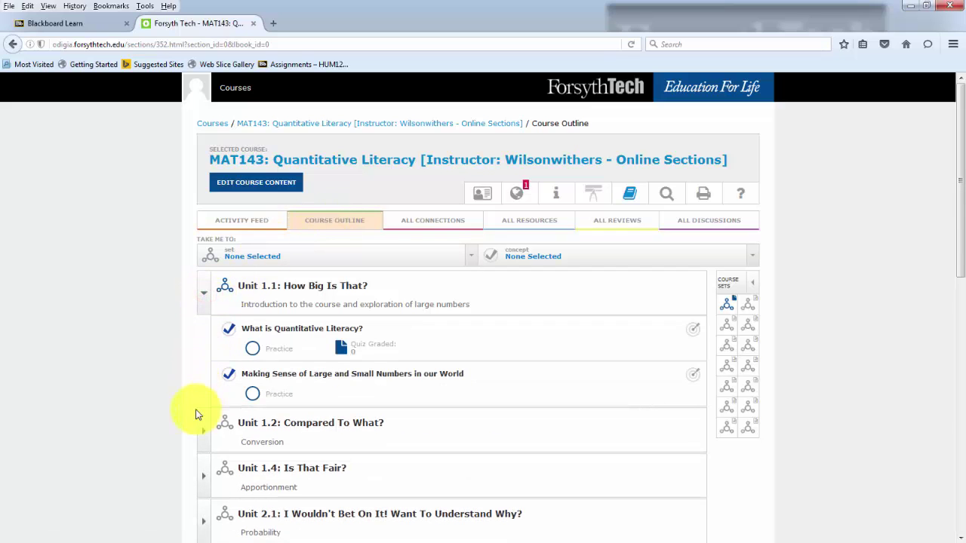
{"action": "left_click", "coordinate": [206, 436]}
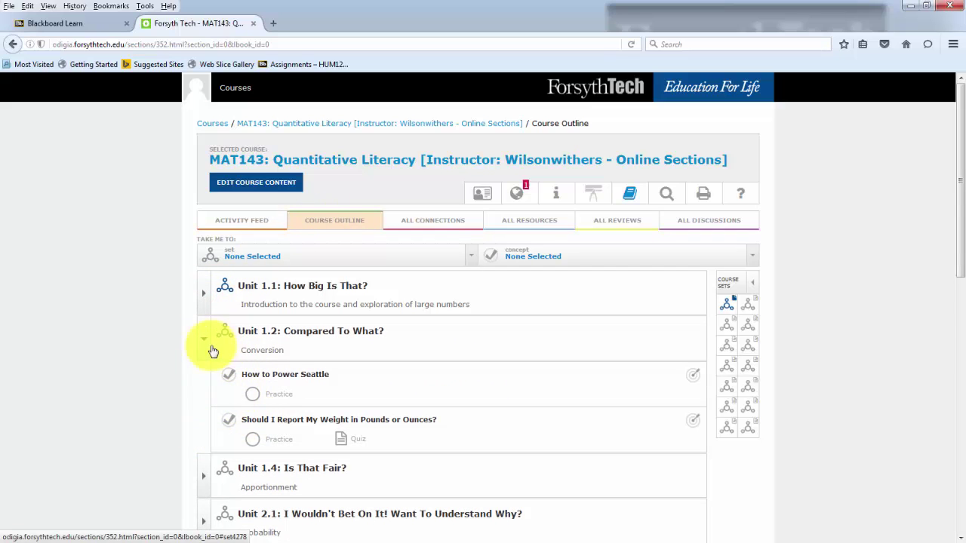
{"action": "left_click", "coordinate": [202, 473]}
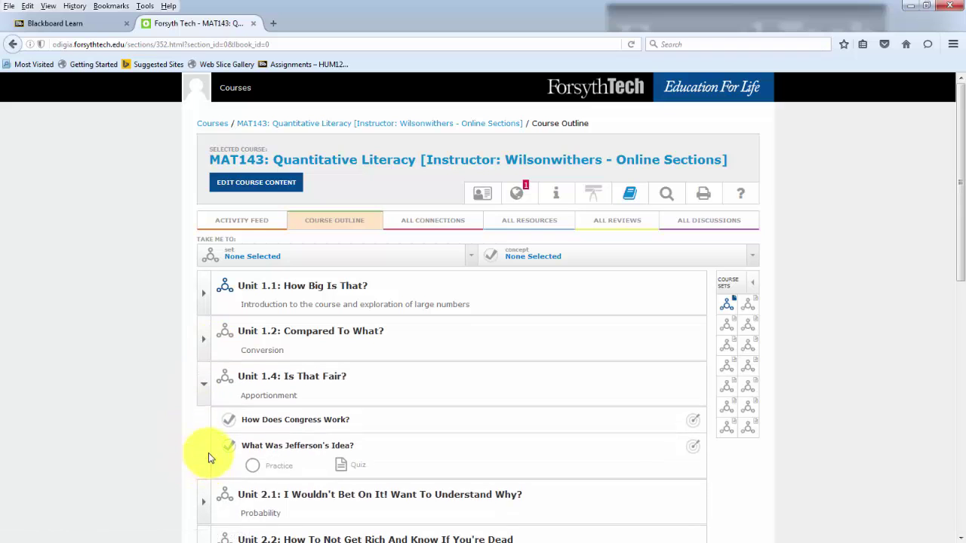
{"action": "scroll", "coordinate": [209, 456], "scroll_direction": "down", "scroll_amount": 1}
{"action": "left_click", "coordinate": [204, 446]}
{"action": "scroll", "coordinate": [204, 445], "scroll_direction": "down", "scroll_amount": 3}
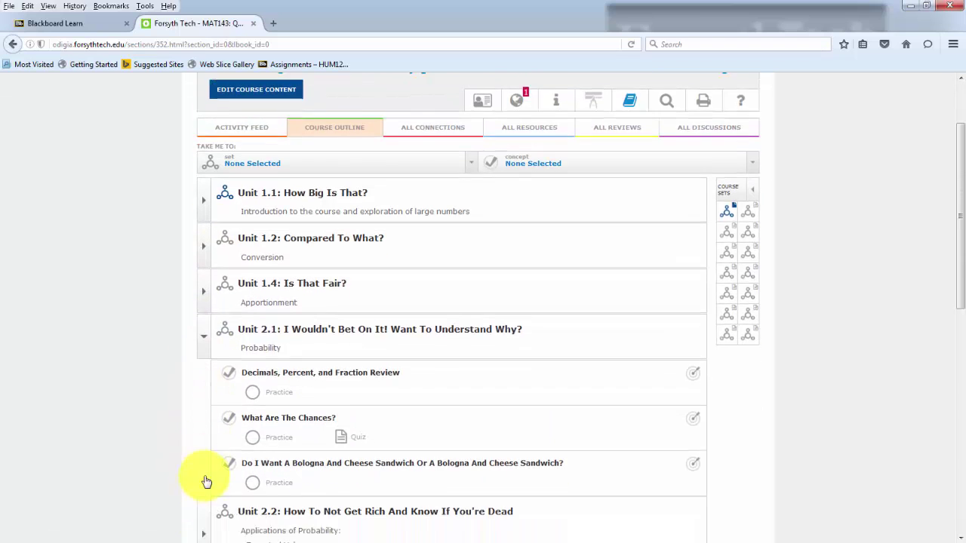
{"action": "left_click", "coordinate": [203, 441]}
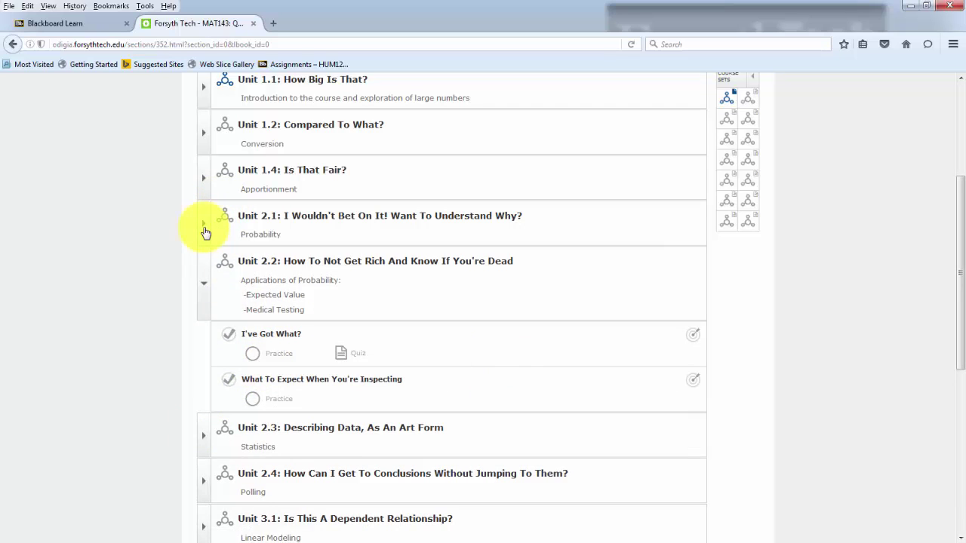
- Re-expand Unit 1.4 and Unit 2.1 to show Unit 2.1's three concepts
{"action": "left_click", "coordinate": [204, 228]}
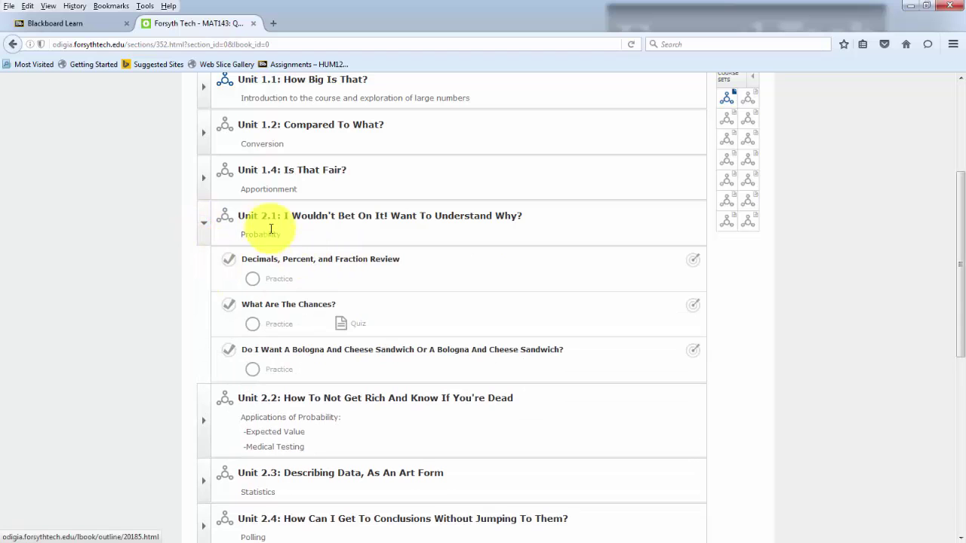
{"action": "left_click", "coordinate": [205, 180]}
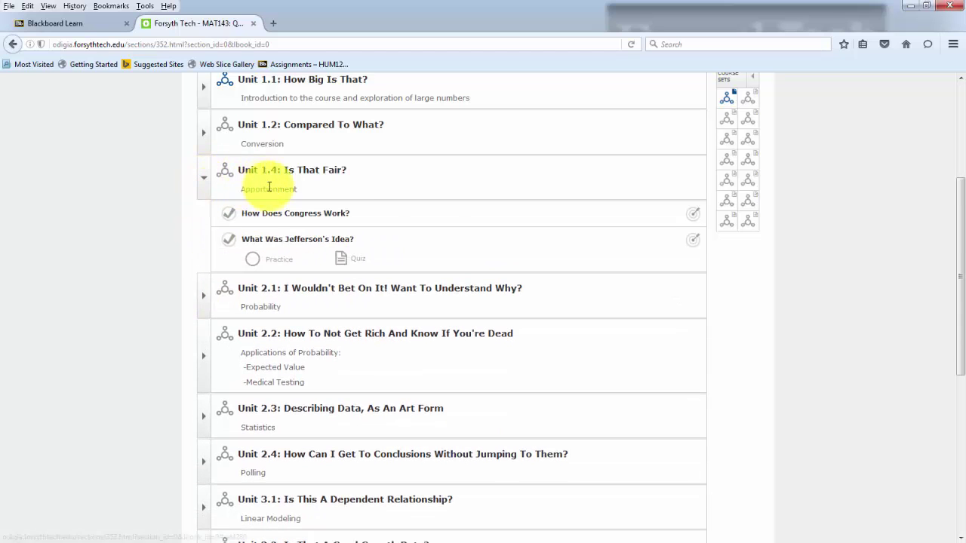
{"action": "scroll", "coordinate": [274, 196], "scroll_direction": "up", "scroll_amount": 3}
{"action": "scroll", "coordinate": [272, 234], "scroll_direction": "down", "scroll_amount": 5}
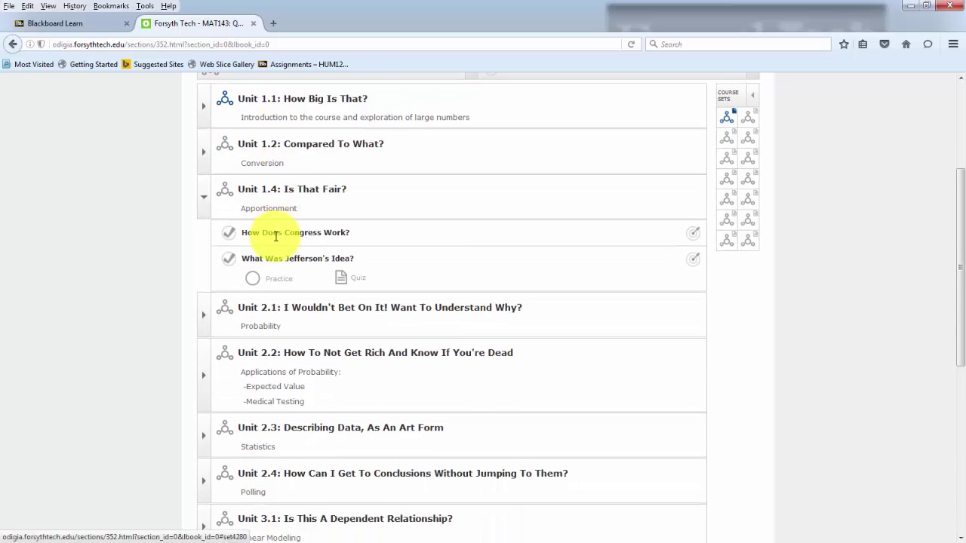
{"action": "left_click", "coordinate": [200, 231]}
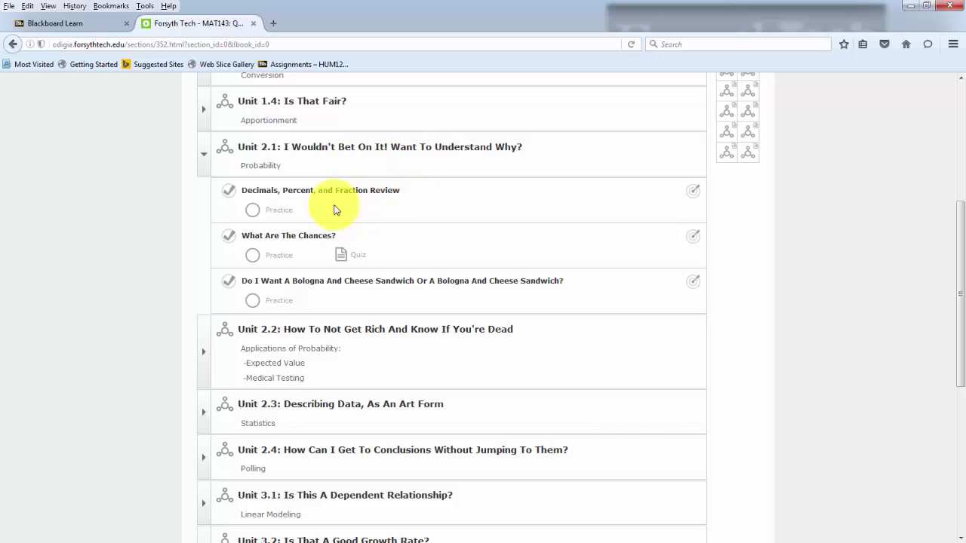
- Open the What Are The Chances? concept and scroll through its probability videos and reading
{"action": "left_click", "coordinate": [293, 239]}
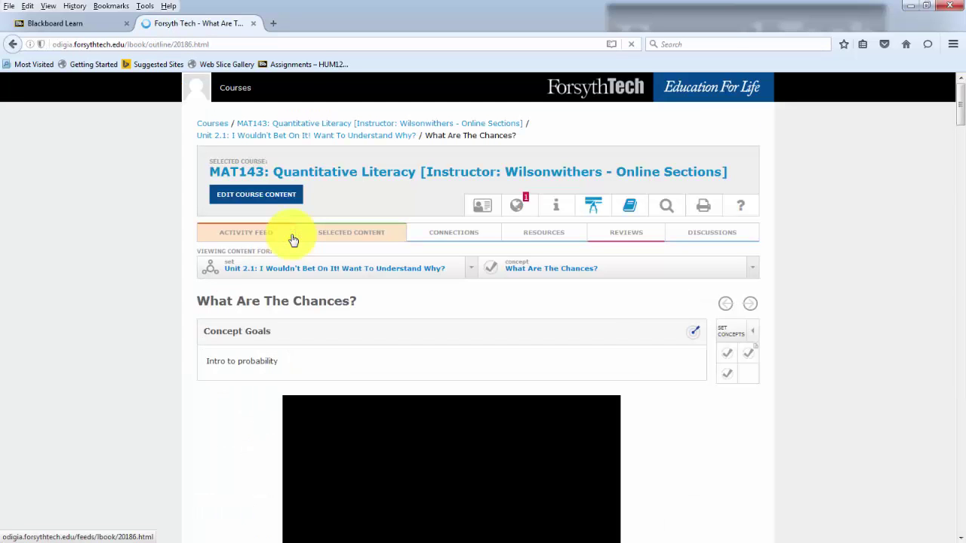
{"action": "scroll", "coordinate": [487, 296], "scroll_direction": "down", "scroll_amount": 3}
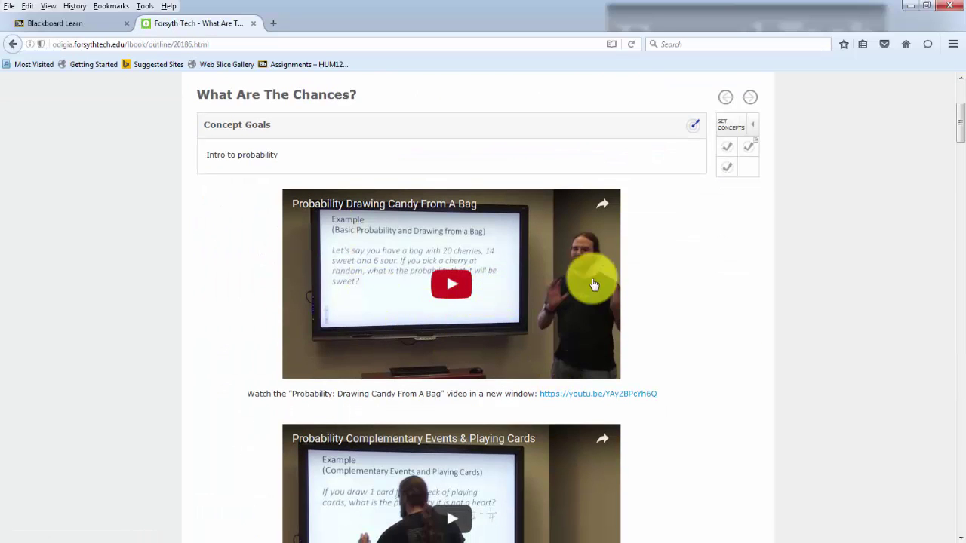
{"action": "scroll", "coordinate": [394, 496], "scroll_direction": "down", "scroll_amount": 7}
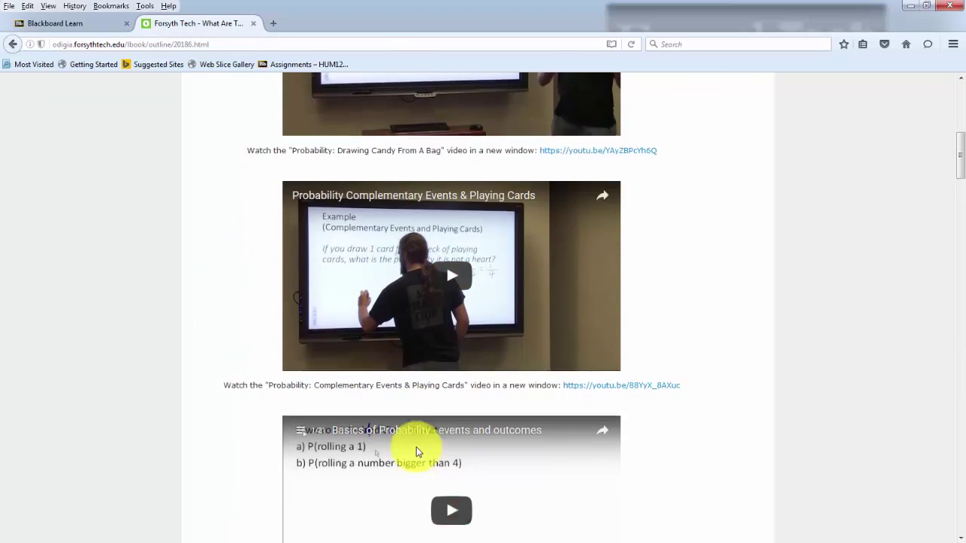
{"action": "scroll", "coordinate": [419, 451], "scroll_direction": "down", "scroll_amount": 10}
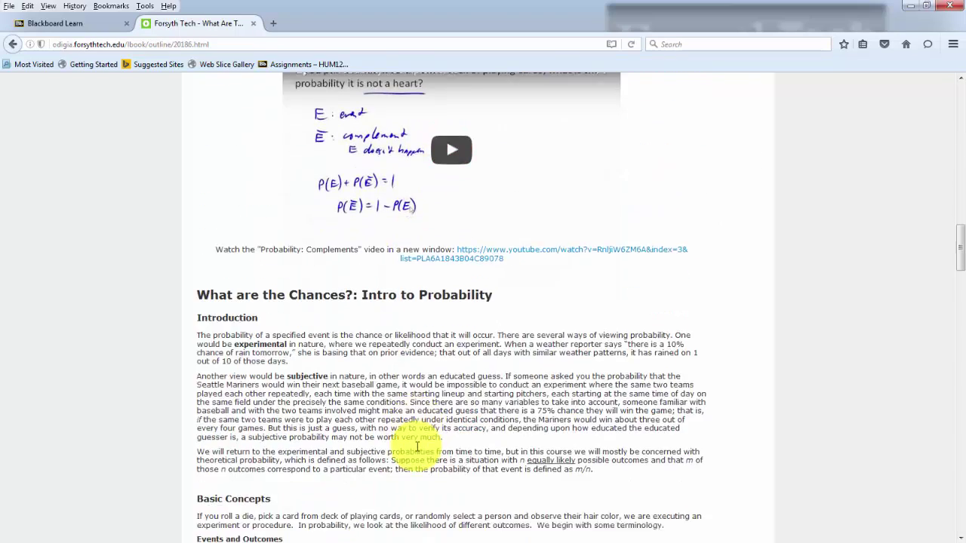
{"action": "scroll", "coordinate": [415, 446], "scroll_direction": "down", "scroll_amount": 9}
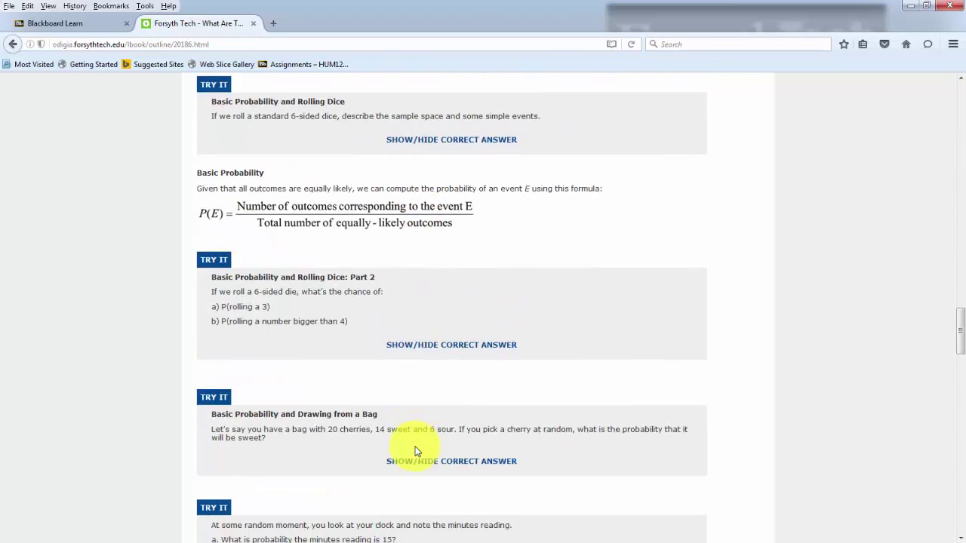
- Reveal the correct answer to the Part 2 dice question
{"action": "left_click", "coordinate": [436, 343]}
{"action": "scroll", "coordinate": [449, 395], "scroll_direction": "down", "scroll_amount": 5}
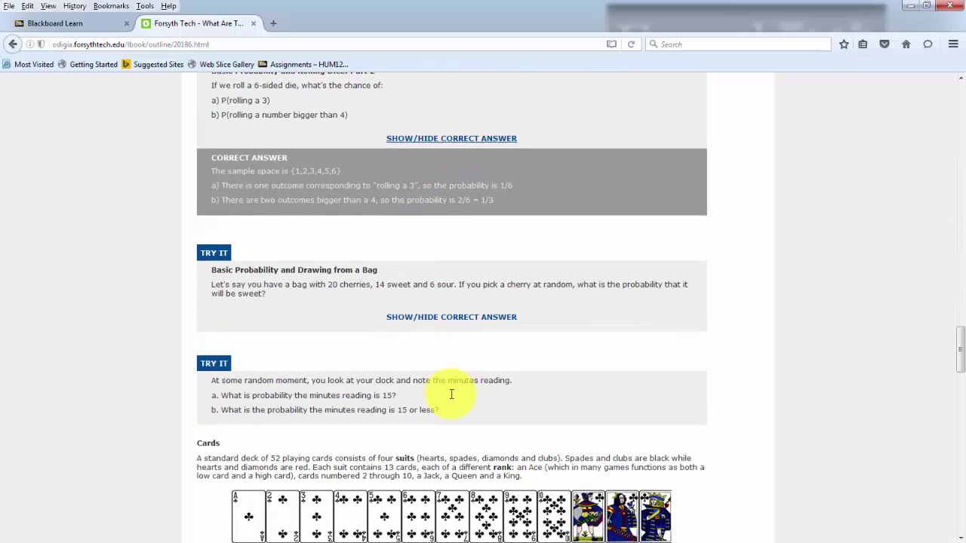
{"action": "scroll", "coordinate": [450, 398], "scroll_direction": "down", "scroll_amount": 9}
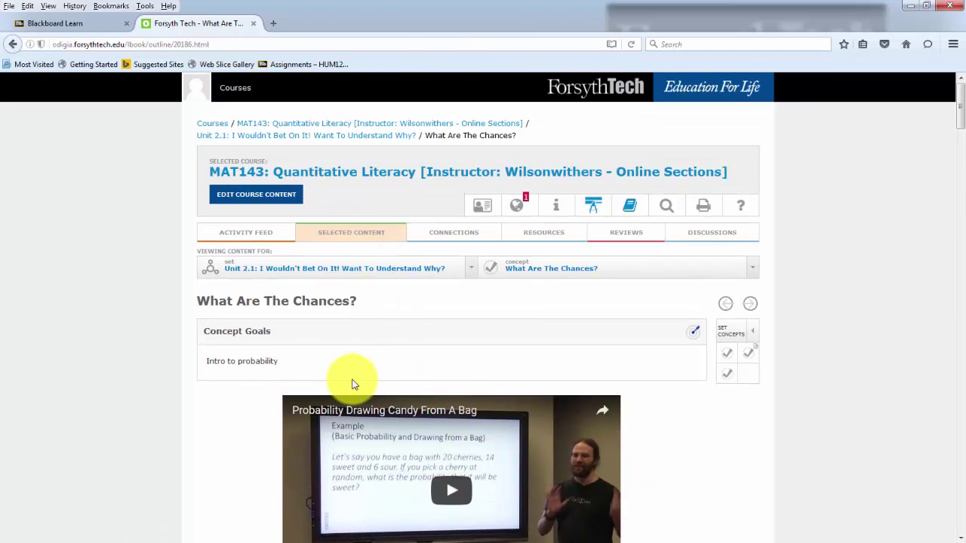
- Open the concept's Reviews, find the Quiz locked, and return to practice question 1 of 10
{"action": "left_click", "coordinate": [646, 233]}
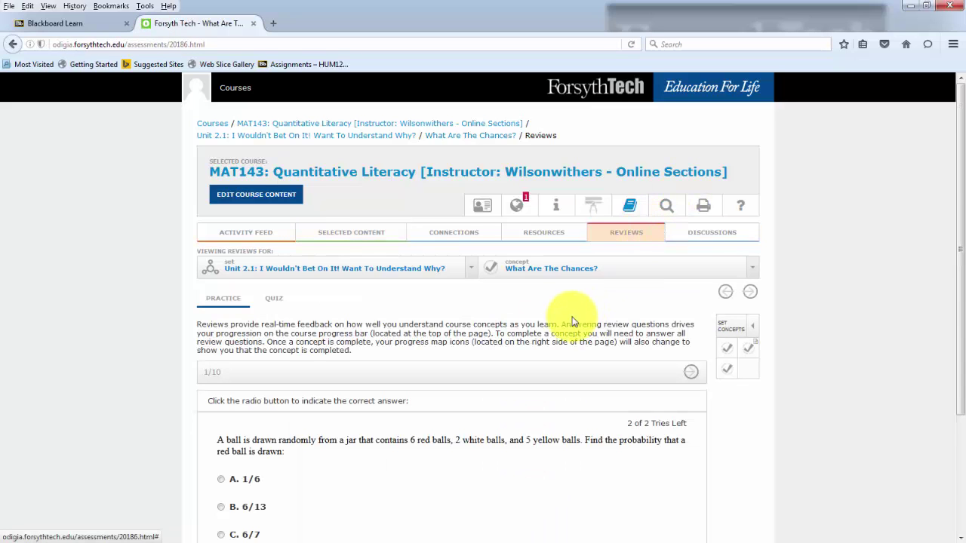
{"action": "scroll", "coordinate": [573, 324], "scroll_direction": "down", "scroll_amount": 5}
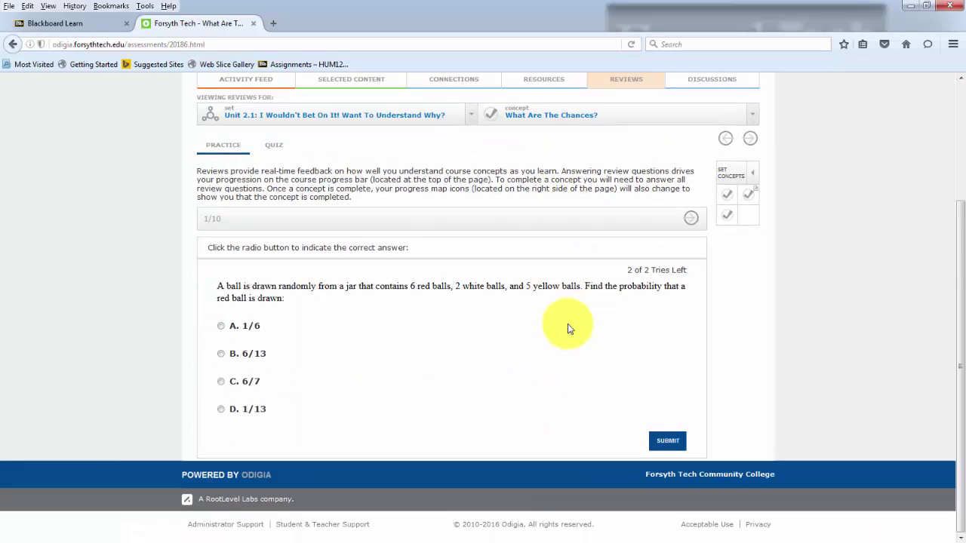
{"action": "left_click", "coordinate": [278, 146]}
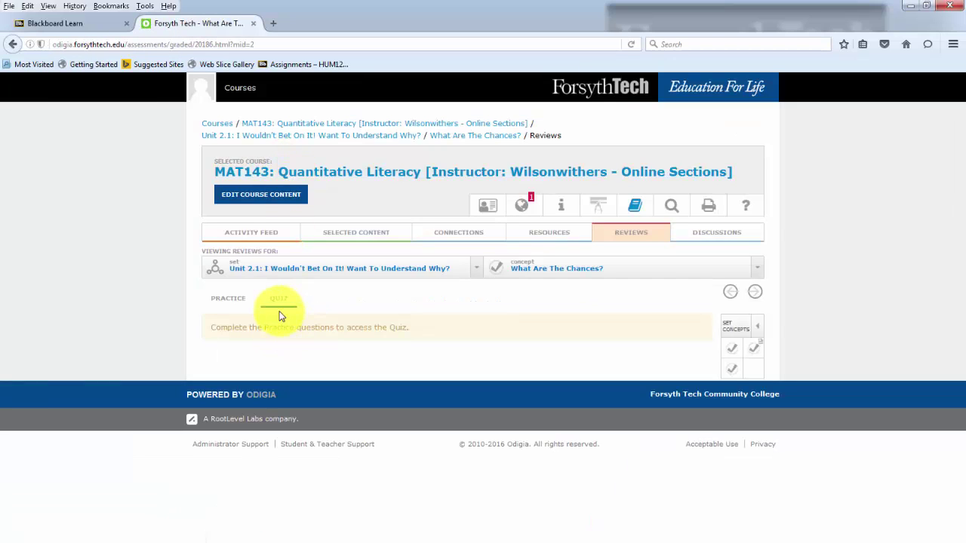
{"action": "left_click", "coordinate": [239, 302]}
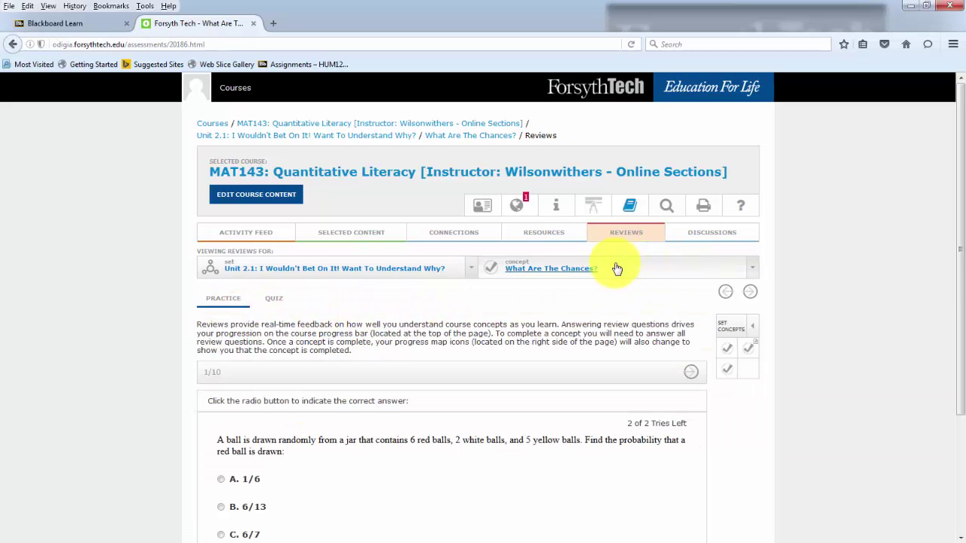
- List the What Are The Chances? resources: two extra videos, extra practice, class questions, extra reading
{"action": "left_click", "coordinate": [561, 240]}
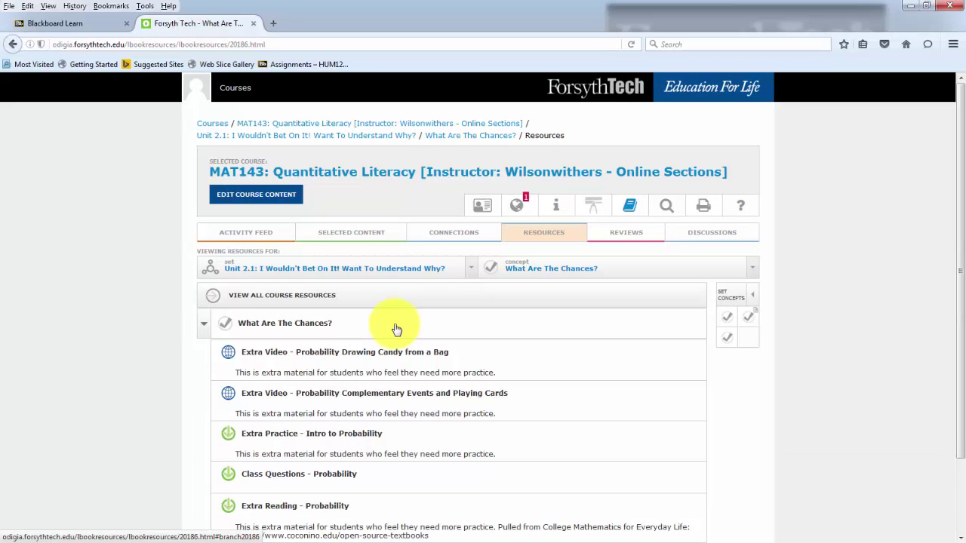
{"action": "scroll", "coordinate": [382, 340], "scroll_direction": "down", "scroll_amount": 2}
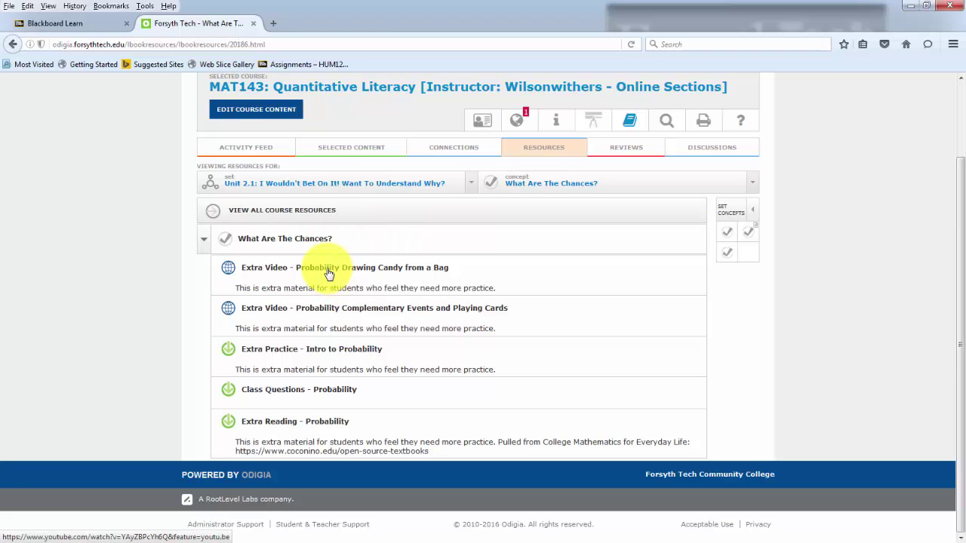
- Go back to the course outline, expand Unit 2.4, and open the Who's The Real Leader Here? practice
{"action": "left_click", "coordinate": [377, 147]}
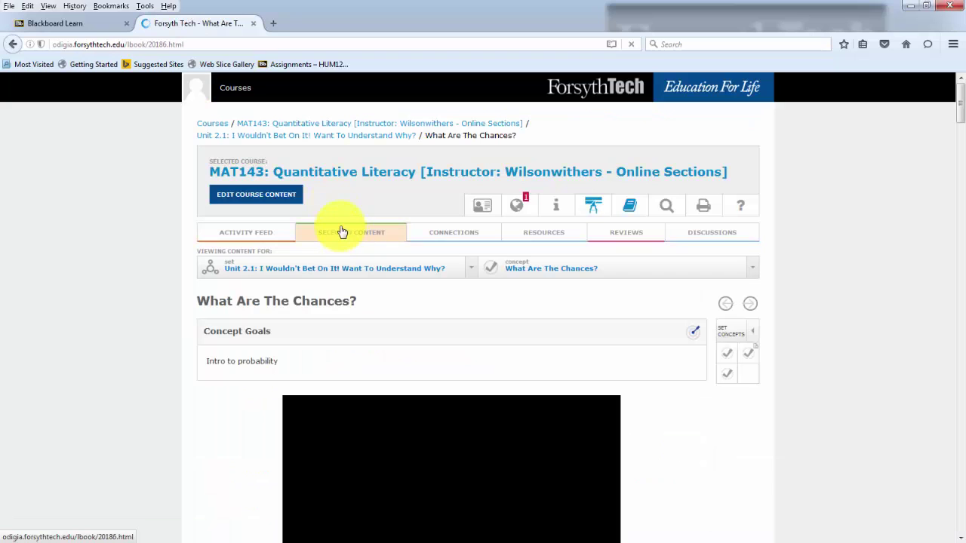
{"action": "left_click", "coordinate": [330, 173]}
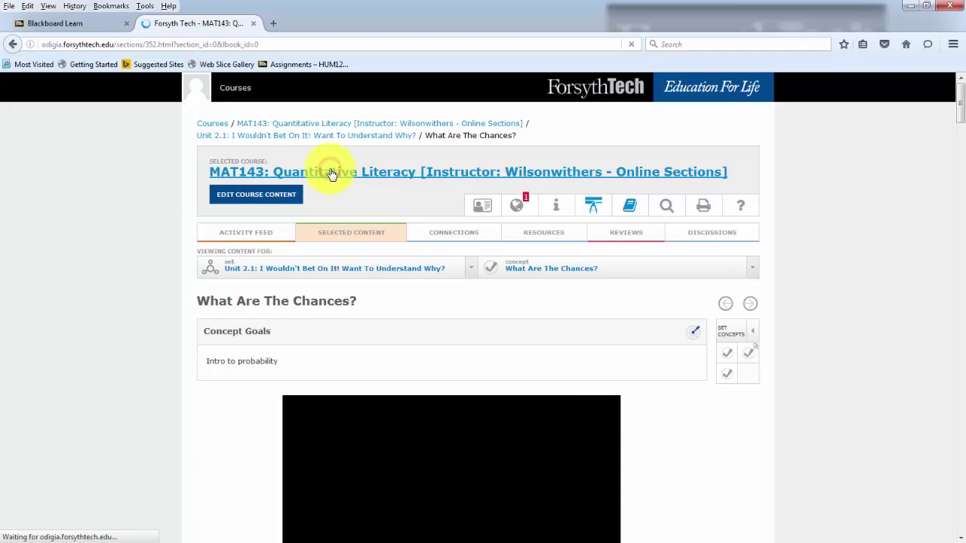
{"action": "scroll", "coordinate": [406, 302], "scroll_direction": "down", "scroll_amount": 5}
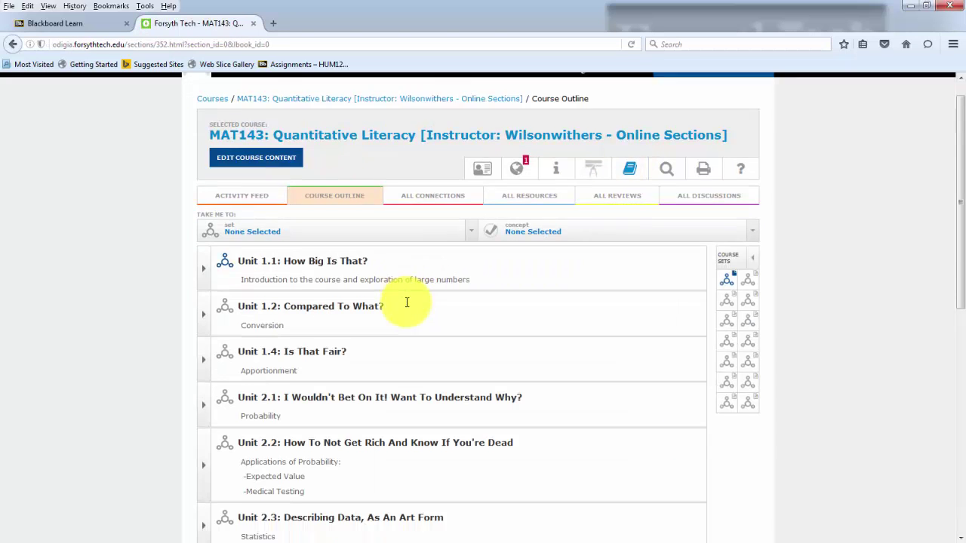
{"action": "left_click", "coordinate": [208, 397]}
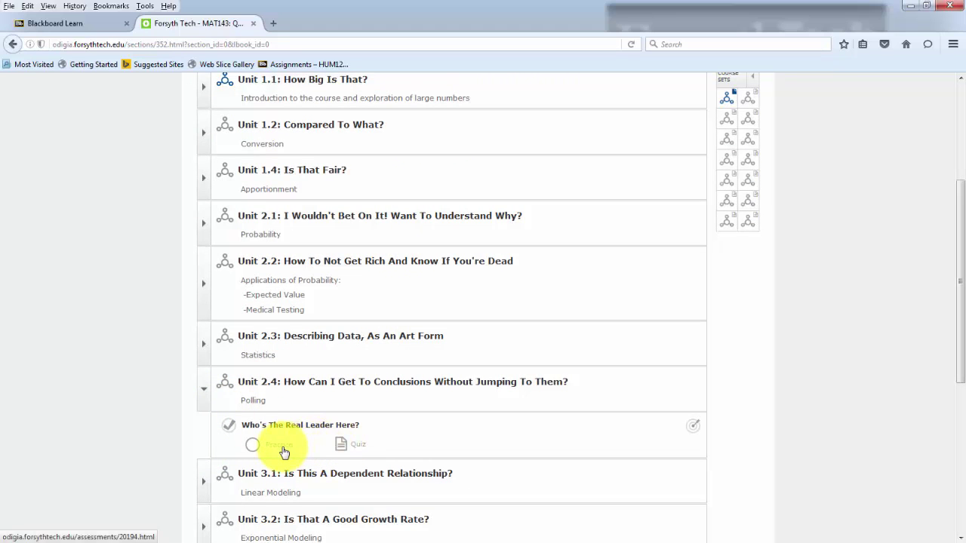
{"action": "left_click", "coordinate": [282, 449]}
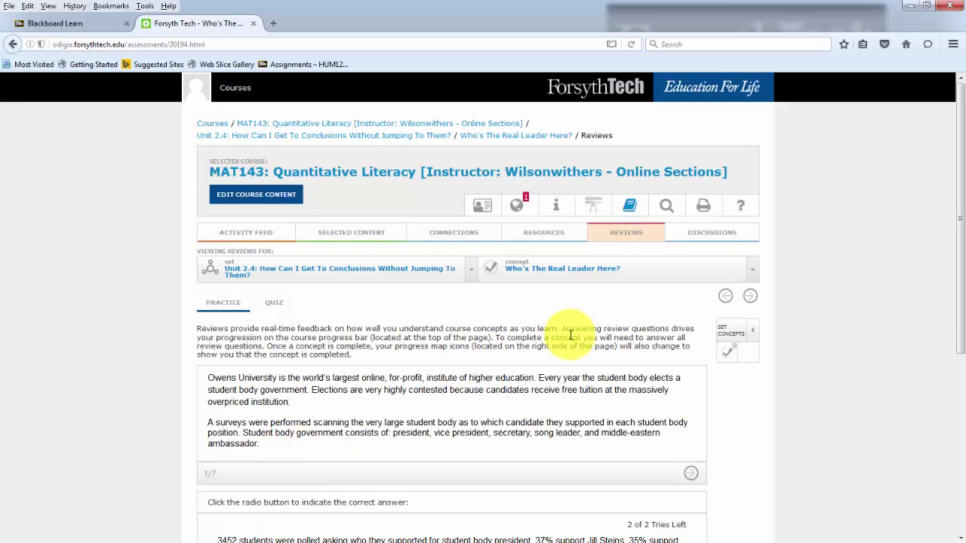
{"action": "scroll", "coordinate": [567, 336], "scroll_direction": "down", "scroll_amount": 6}
{"action": "scroll", "coordinate": [567, 341], "scroll_direction": "up", "scroll_amount": 6}
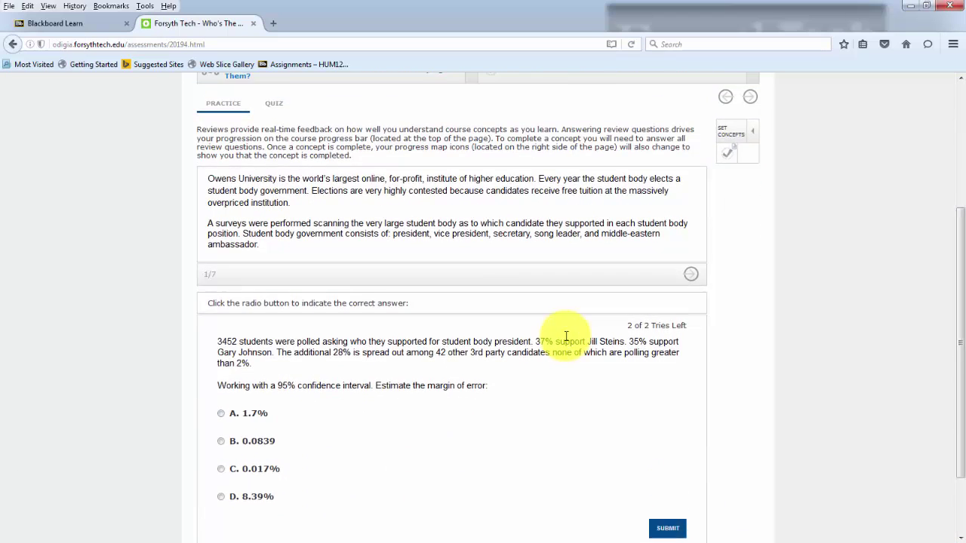
{"action": "left_click", "coordinate": [280, 170]}
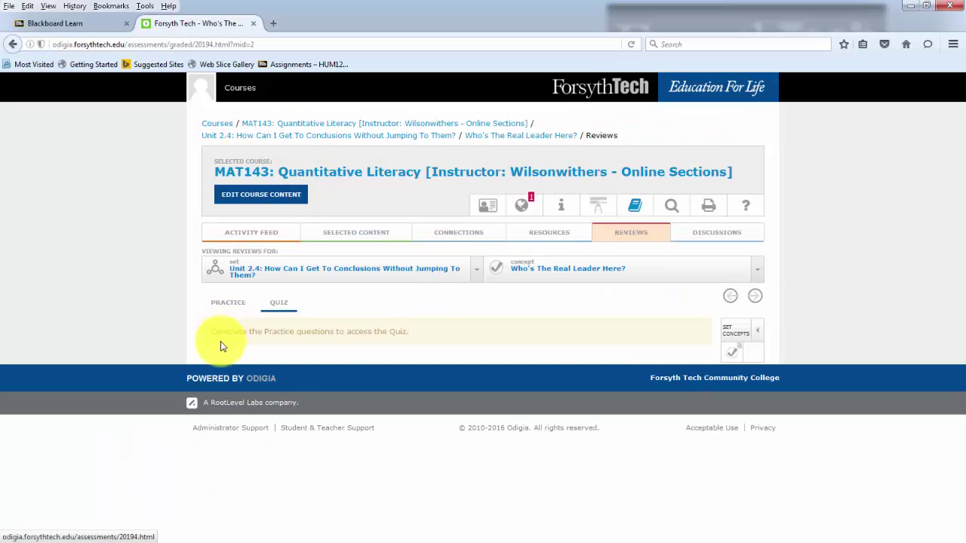
{"action": "left_click_drag", "start_coordinate": [213, 335], "coordinate": [410, 340]}
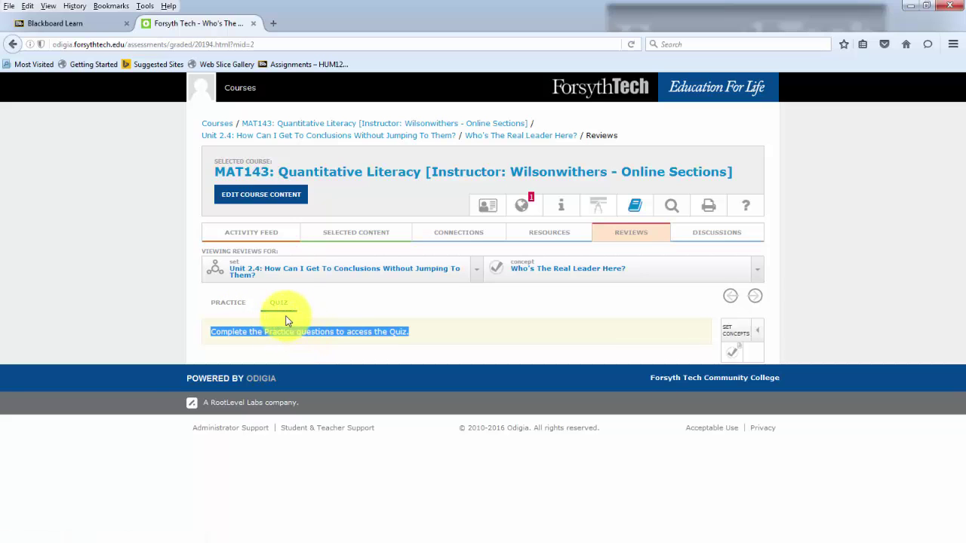
{"action": "left_click", "coordinate": [232, 305]}
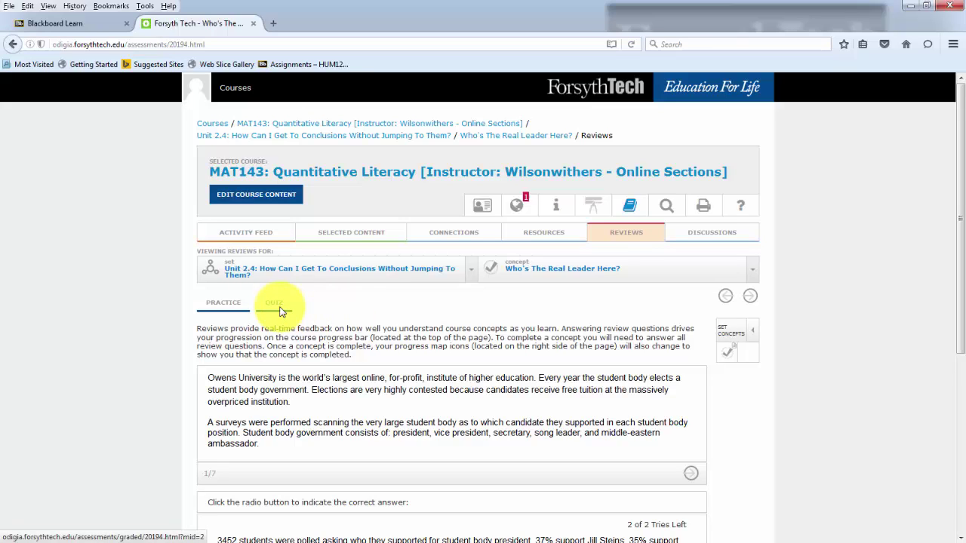
{"action": "left_click", "coordinate": [471, 271]}
{"action": "left_click", "coordinate": [472, 274]}
- Select Unit 1.1 and the What is Quantitative Literacy? concept in the Reviews dropdowns
{"action": "left_click", "coordinate": [471, 272]}
{"action": "left_click", "coordinate": [443, 308]}
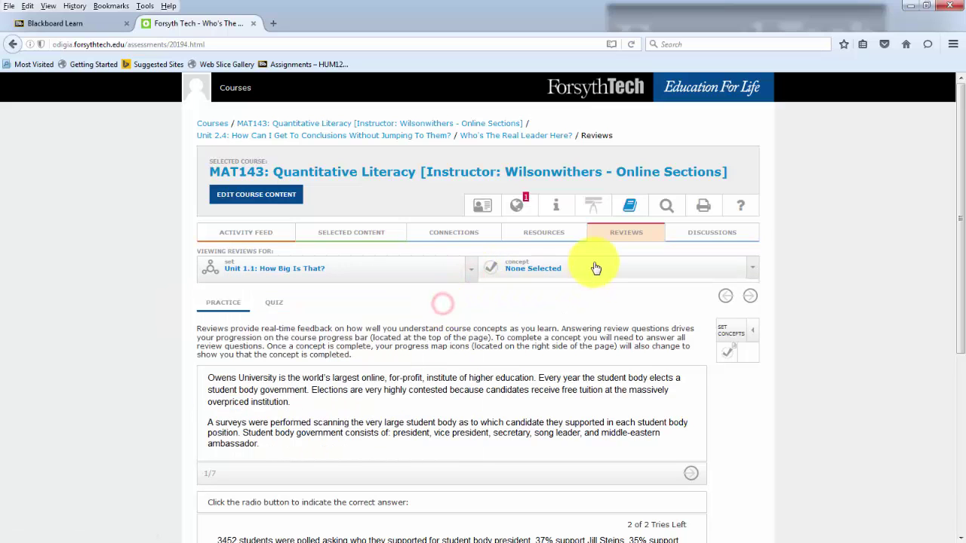
{"action": "left_click", "coordinate": [593, 265]}
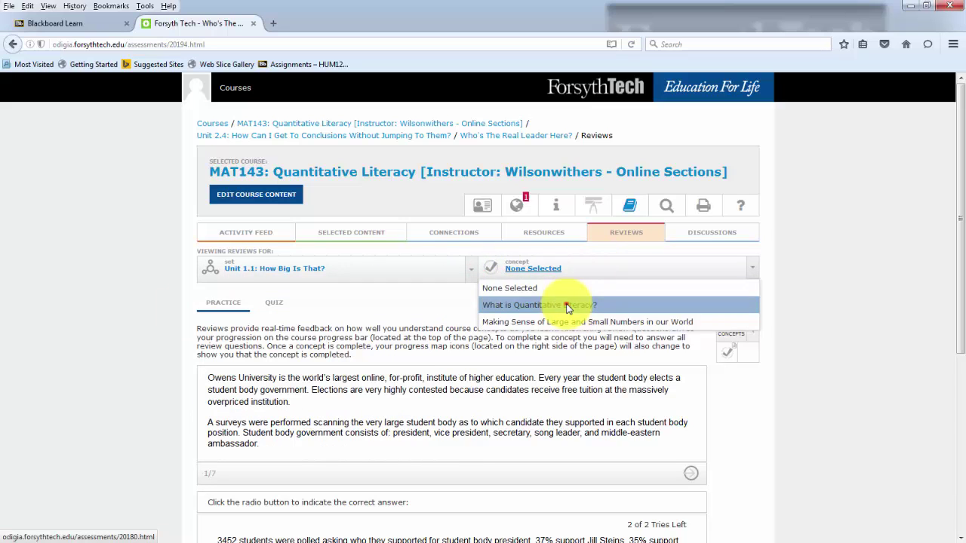
{"action": "left_click", "coordinate": [568, 306]}
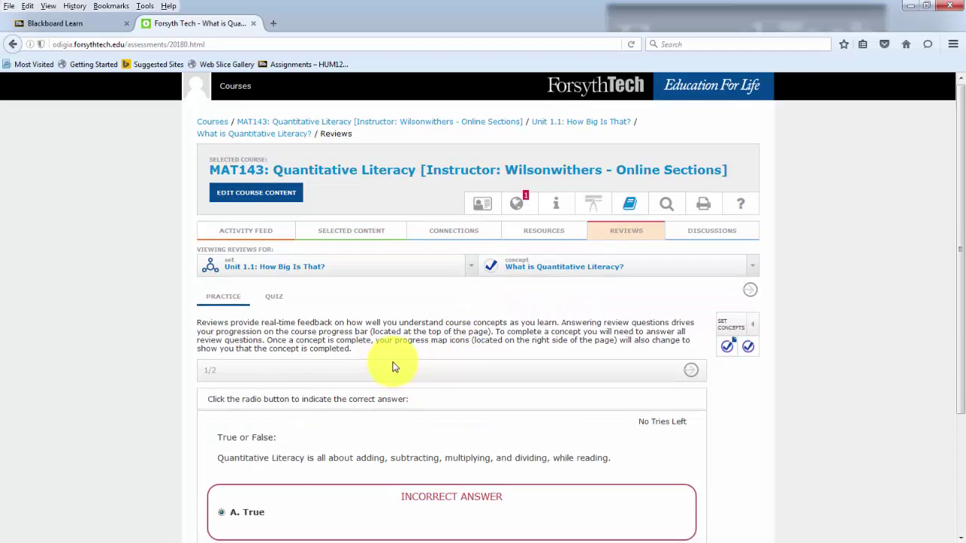
{"action": "scroll", "coordinate": [392, 368], "scroll_direction": "down", "scroll_amount": 3}
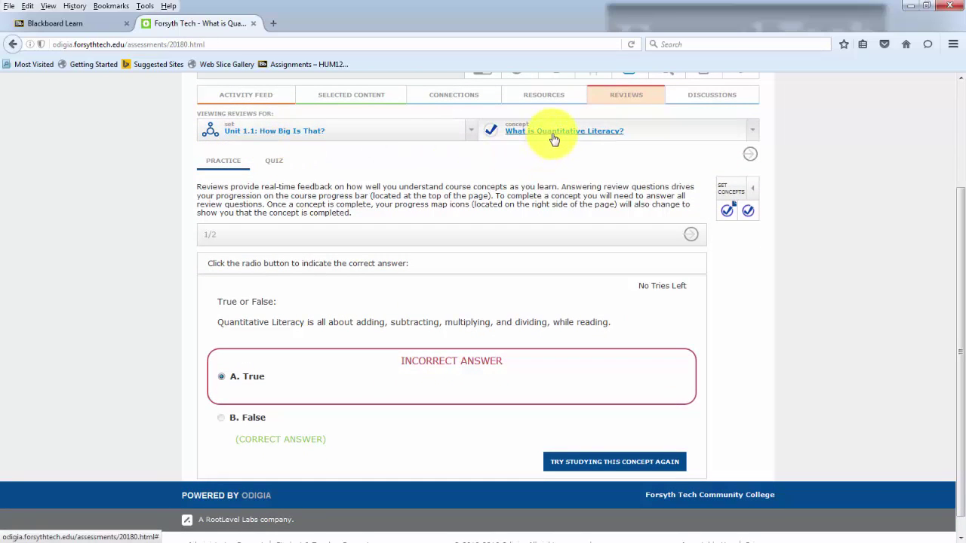
- Step between the first two practice questions, then view the graded quiz results
{"action": "left_click", "coordinate": [690, 236]}
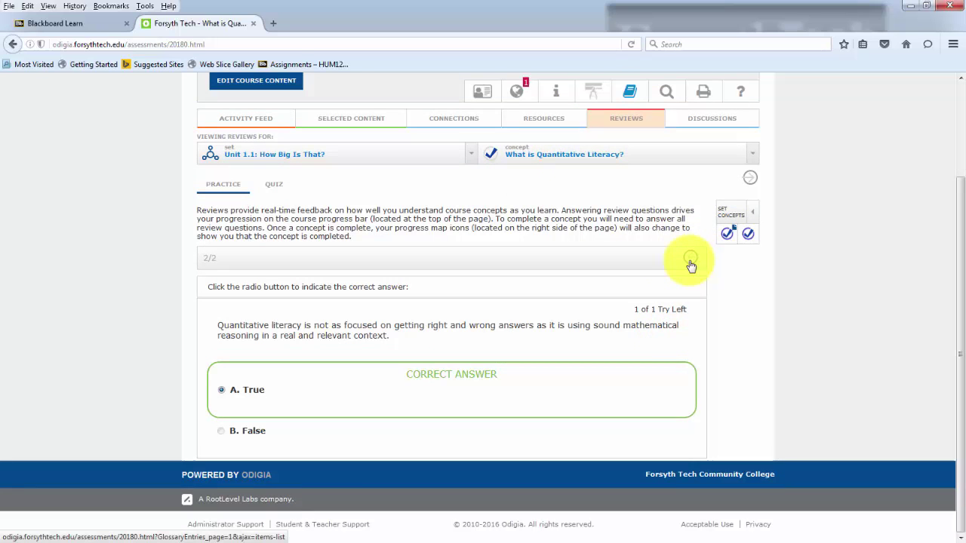
{"action": "left_click", "coordinate": [690, 261]}
{"action": "left_click", "coordinate": [689, 262]}
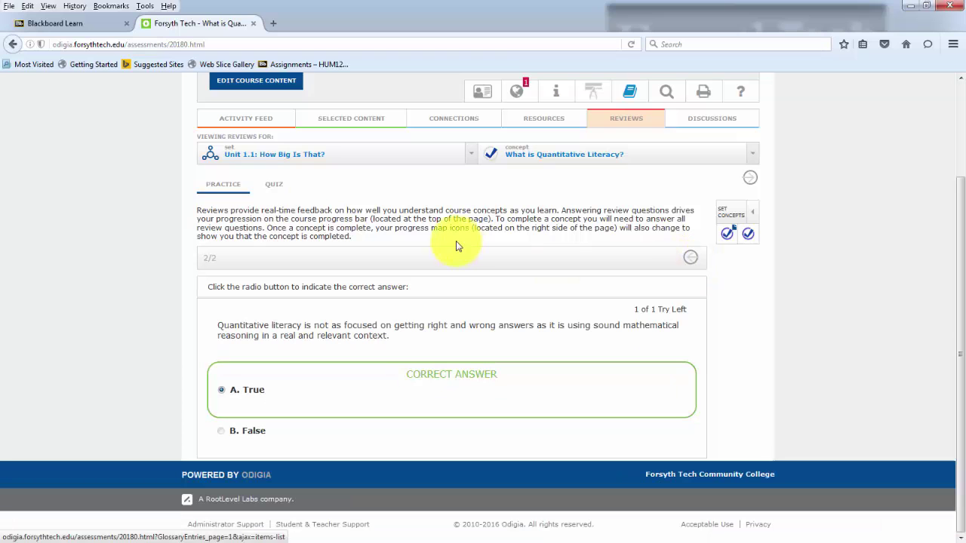
{"action": "left_click", "coordinate": [270, 187]}
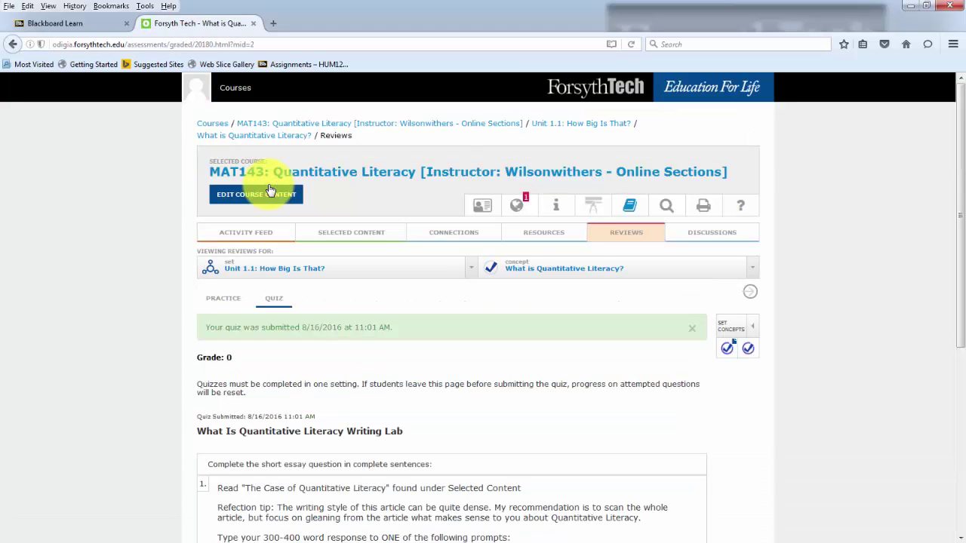
- Scroll through the quiz results, highlighting the grade and the question heading
{"action": "scroll", "coordinate": [306, 283], "scroll_direction": "down", "scroll_amount": 2}
{"action": "scroll", "coordinate": [306, 283], "scroll_direction": "down", "scroll_amount": 4}
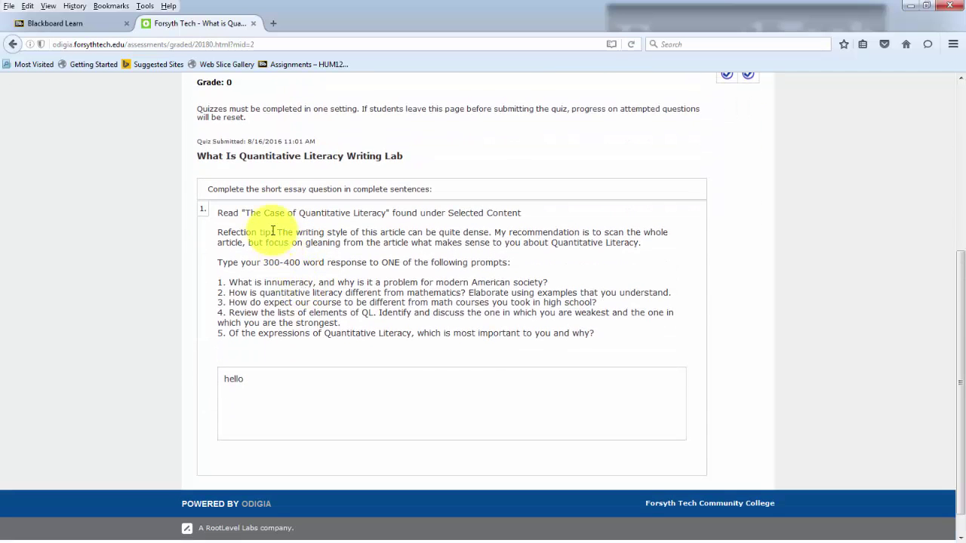
{"action": "left_click_drag", "start_coordinate": [235, 90], "coordinate": [189, 76]}
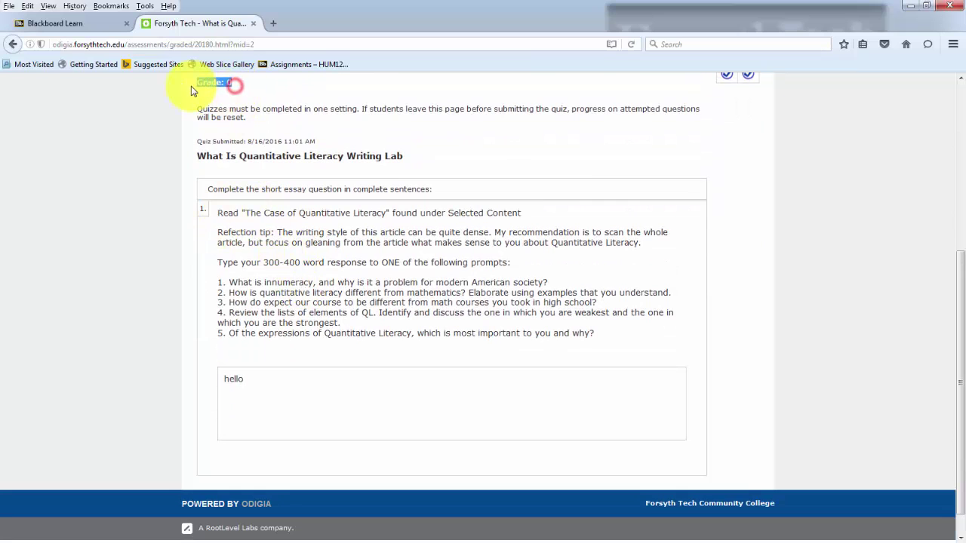
{"action": "scroll", "coordinate": [256, 295], "scroll_direction": "up", "scroll_amount": 2}
{"action": "scroll", "coordinate": [275, 237], "scroll_direction": "up", "scroll_amount": 1}
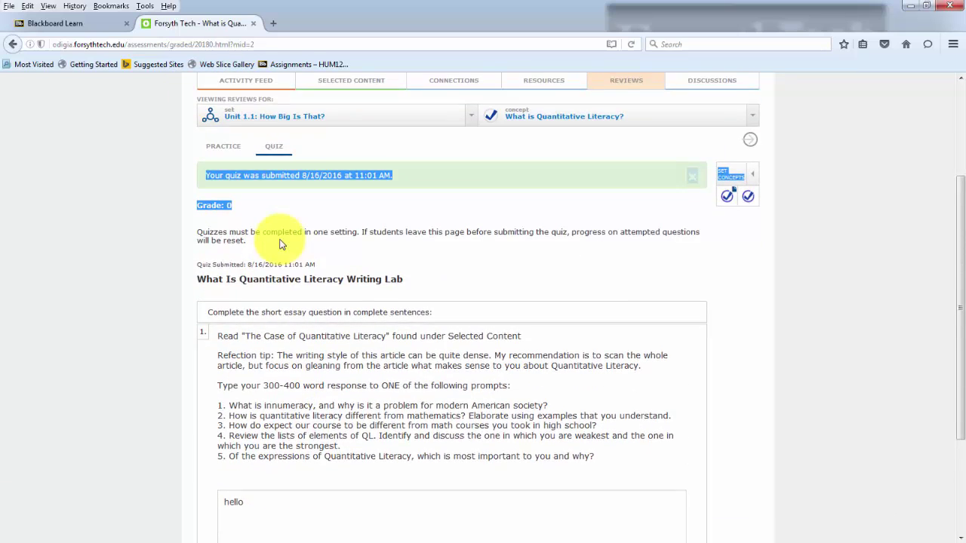
{"action": "scroll", "coordinate": [278, 246], "scroll_direction": "down", "scroll_amount": 1}
{"action": "left_click_drag", "start_coordinate": [201, 228], "coordinate": [408, 224]}
{"action": "scroll", "coordinate": [381, 302], "scroll_direction": "down", "scroll_amount": 1}
{"action": "scroll", "coordinate": [380, 309], "scroll_direction": "down", "scroll_amount": 2}
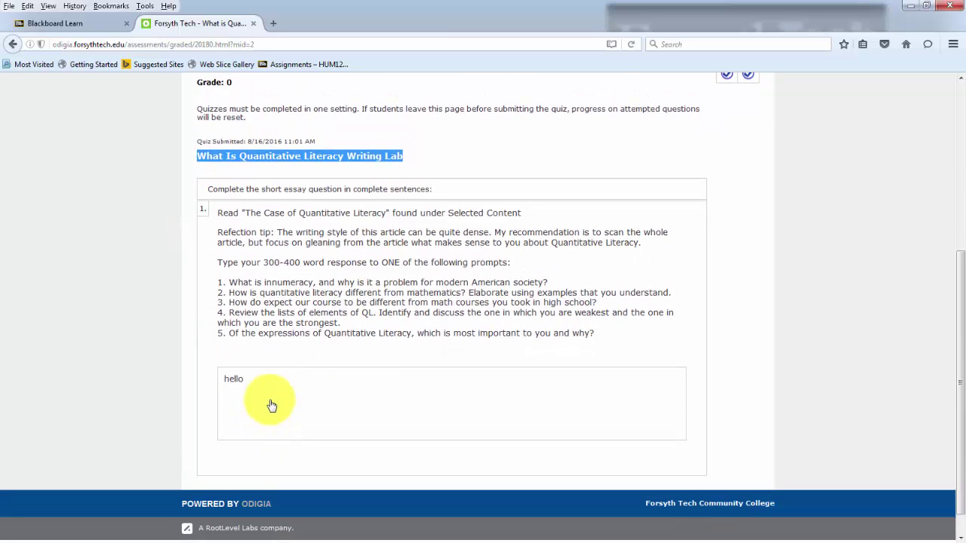
- Highlight the submitted answer 'hello', then return to the MAT143 Course Outline
{"action": "left_click", "coordinate": [269, 388]}
{"action": "left_click_drag", "start_coordinate": [243, 383], "coordinate": [216, 381]}
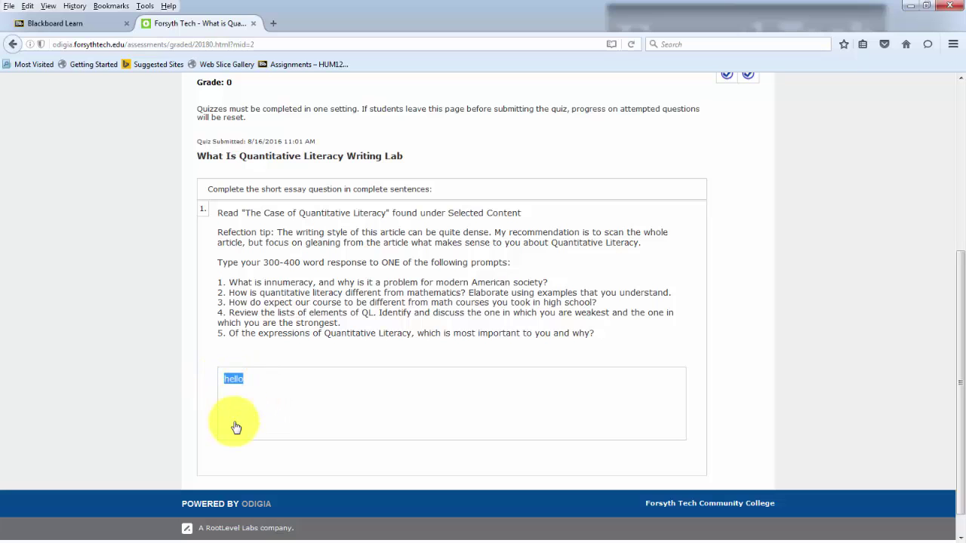
{"action": "scroll", "coordinate": [269, 367], "scroll_direction": "up", "scroll_amount": 4}
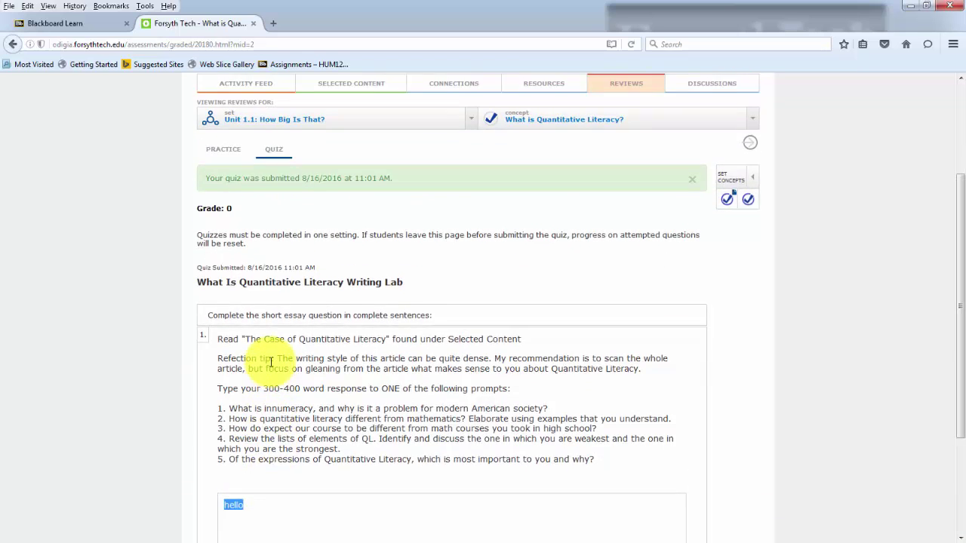
{"action": "left_click", "coordinate": [326, 176]}
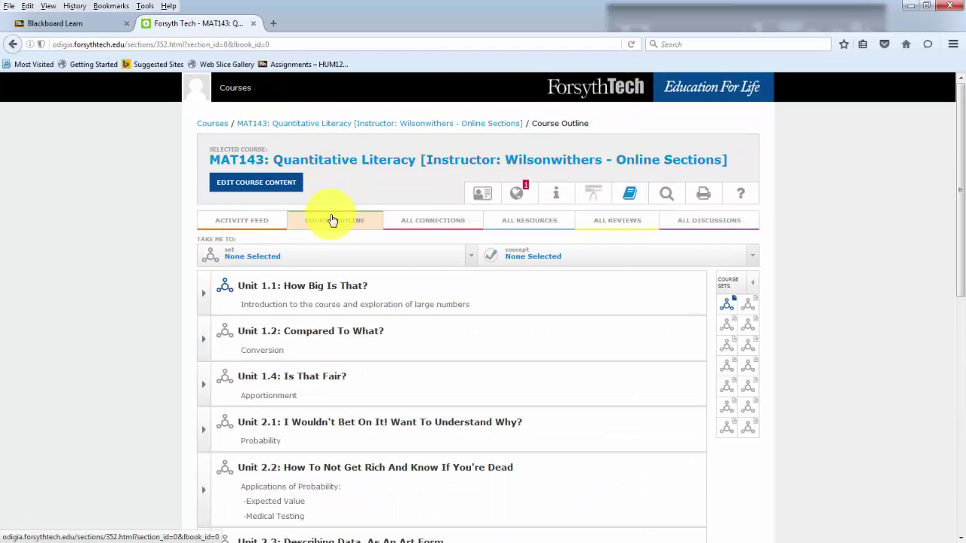
- Expand Unit 1.2 and Unit 1.4: Is That Fair? in the outline to reveal their concepts
{"action": "scroll", "coordinate": [289, 304], "scroll_direction": "down", "scroll_amount": 3}
{"action": "left_click", "coordinate": [207, 202]}
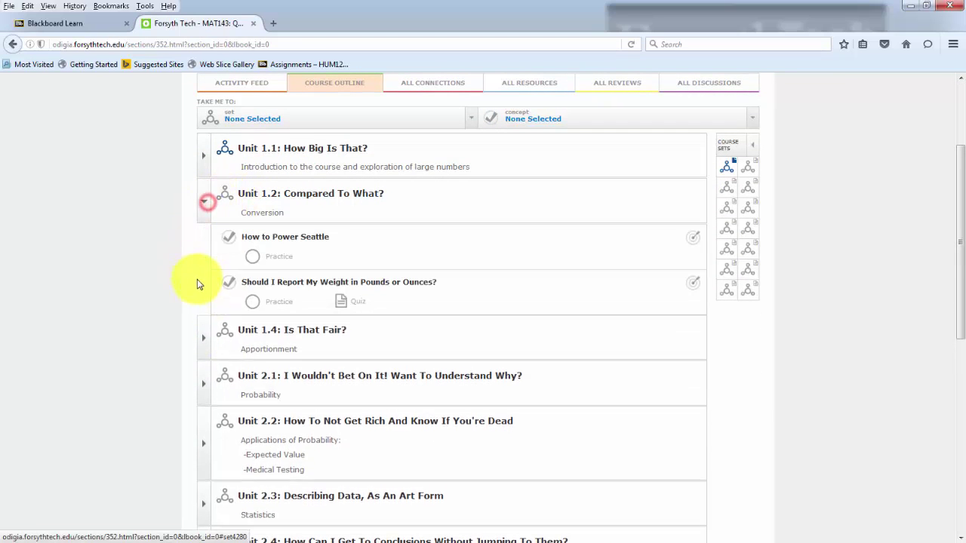
{"action": "left_click", "coordinate": [203, 343]}
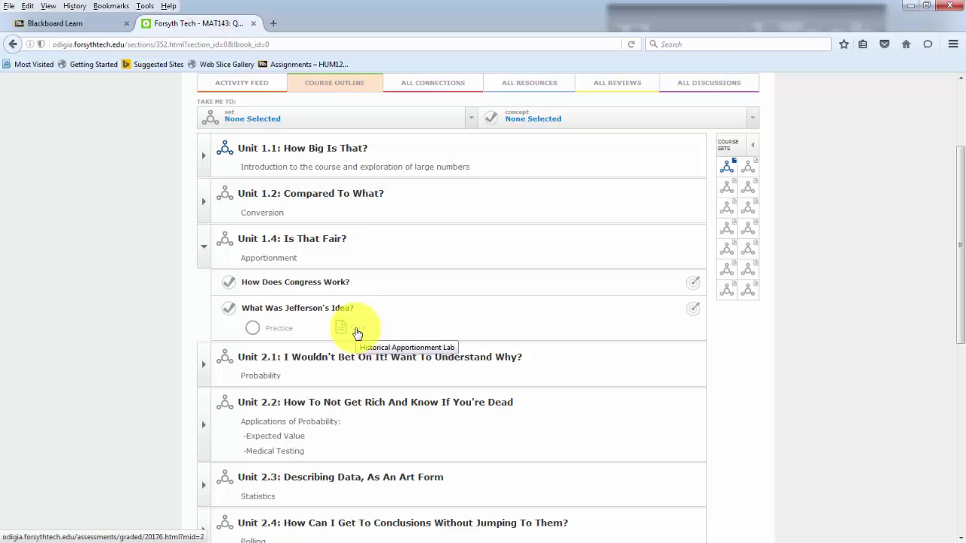
{"action": "scroll", "coordinate": [357, 334], "scroll_direction": "down", "scroll_amount": 6}
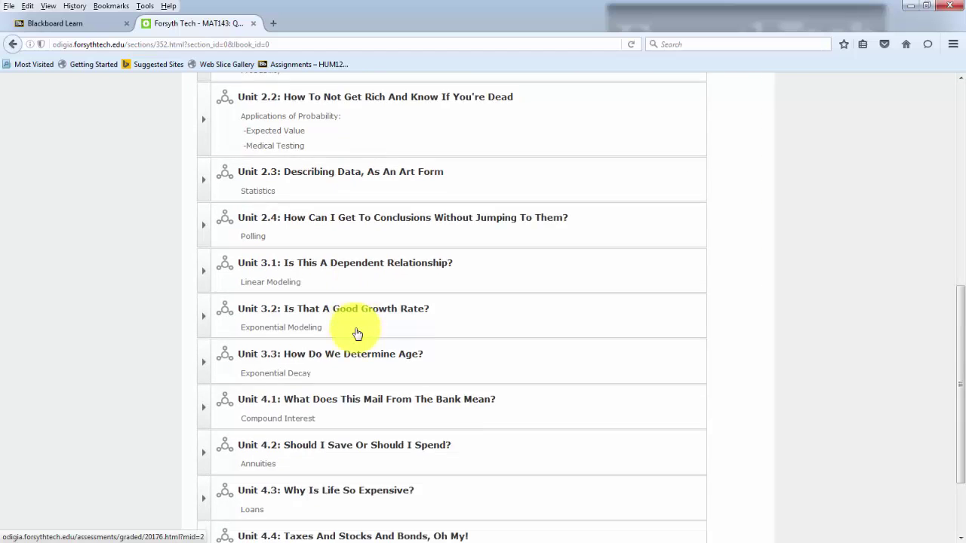
{"action": "scroll", "coordinate": [352, 341], "scroll_direction": "up", "scroll_amount": 8}
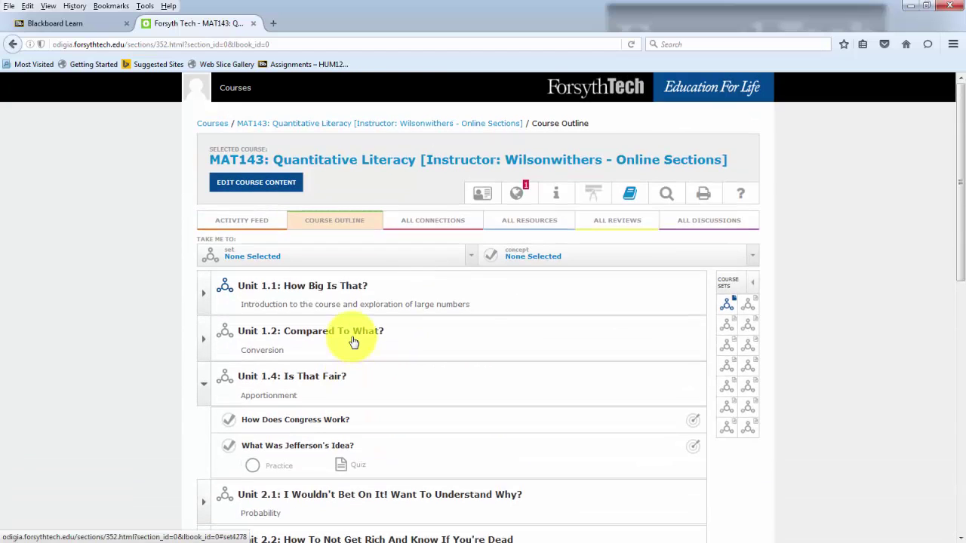
- Open What Was Jefferson's Idea?, then switch to Unit 1.1's What is Quantitative Literacy? concept
{"action": "left_click", "coordinate": [298, 446]}
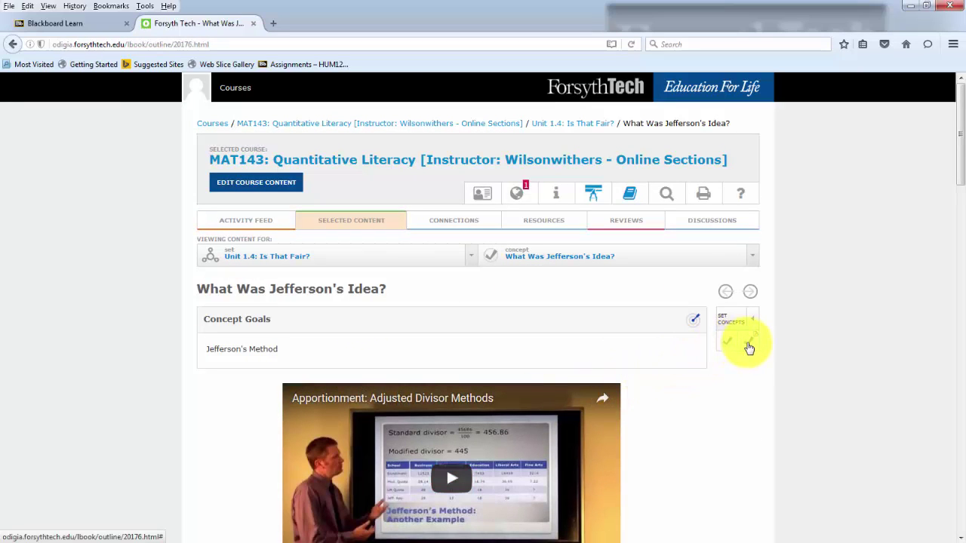
{"action": "left_click", "coordinate": [404, 262]}
{"action": "left_click", "coordinate": [380, 298]}
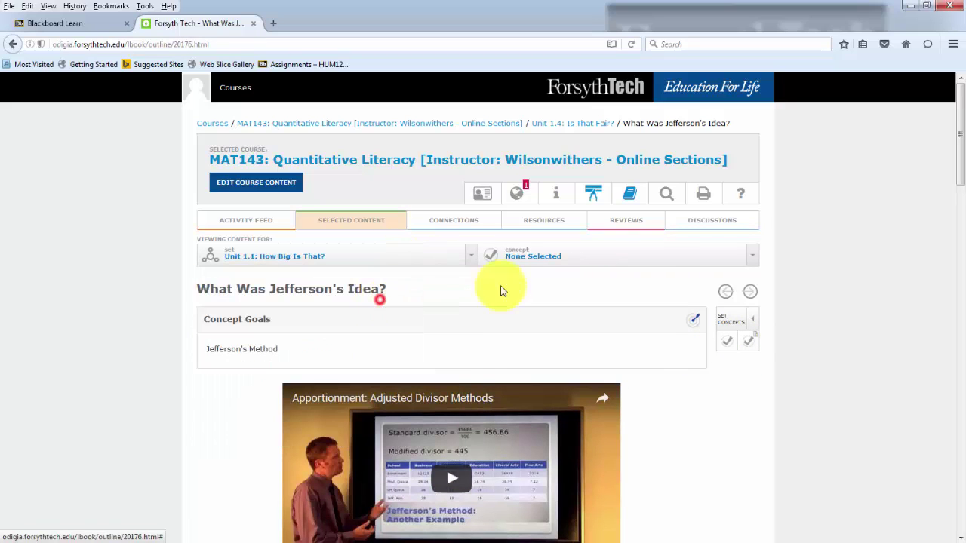
{"action": "left_click", "coordinate": [657, 255]}
{"action": "left_click", "coordinate": [632, 294]}
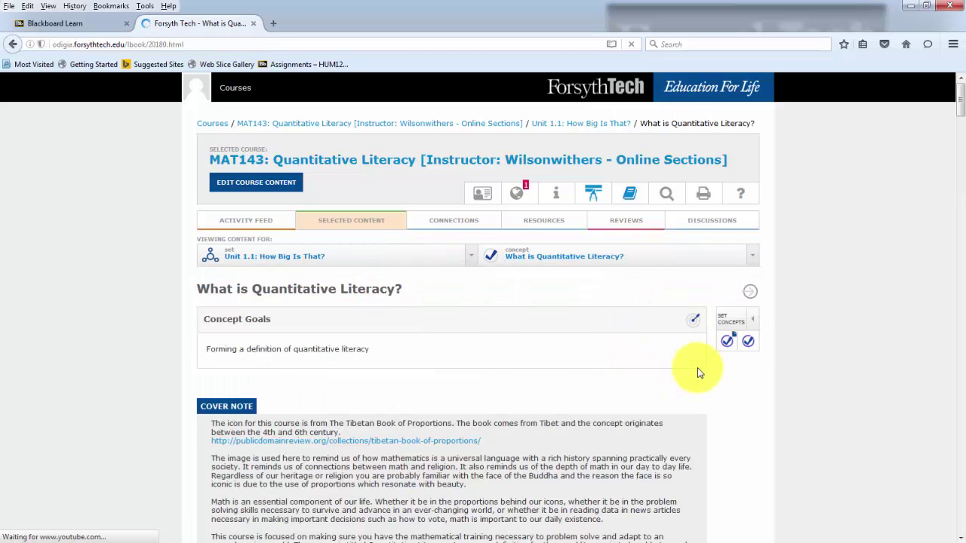
{"action": "left_click", "coordinate": [728, 344]}
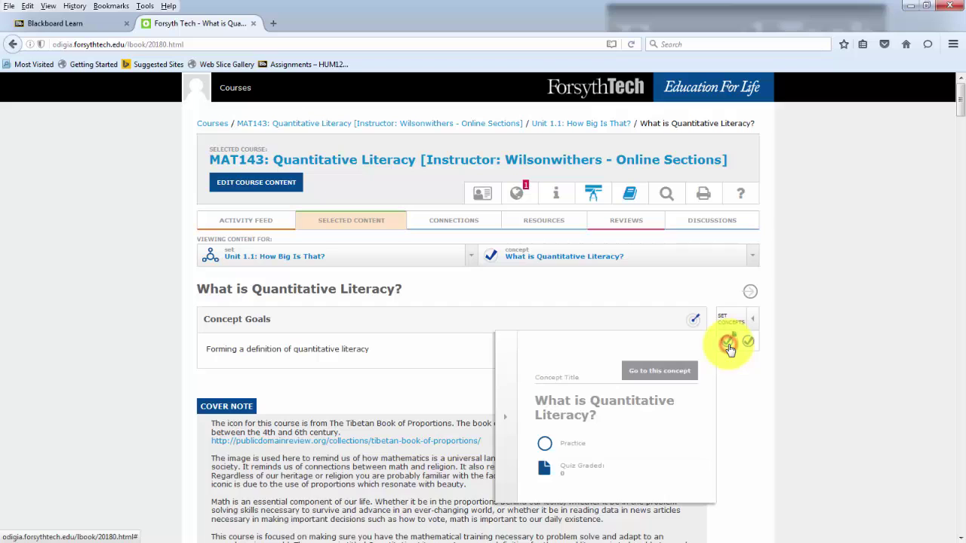
{"action": "left_click", "coordinate": [584, 444]}
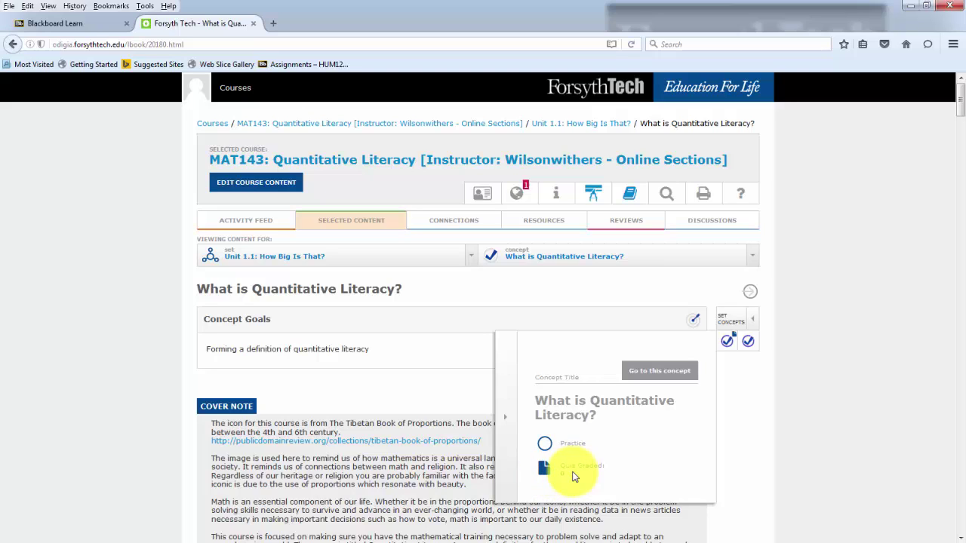
{"action": "left_click", "coordinate": [746, 344]}
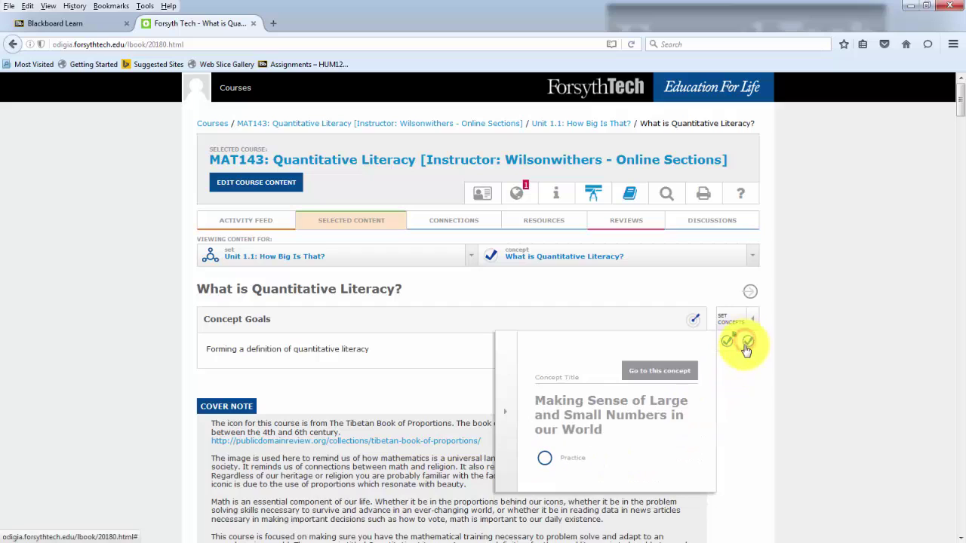
{"action": "left_click", "coordinate": [587, 459]}
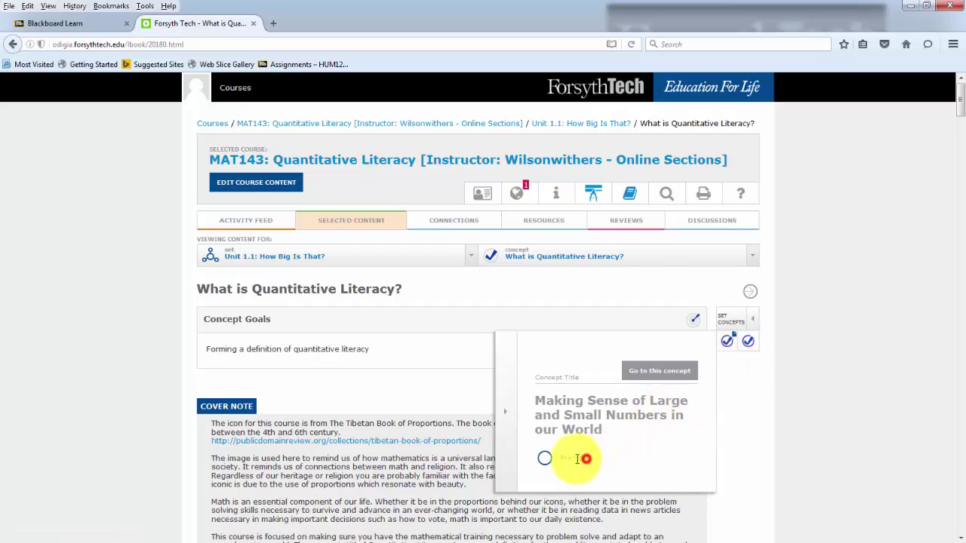
{"action": "left_click", "coordinate": [744, 375]}
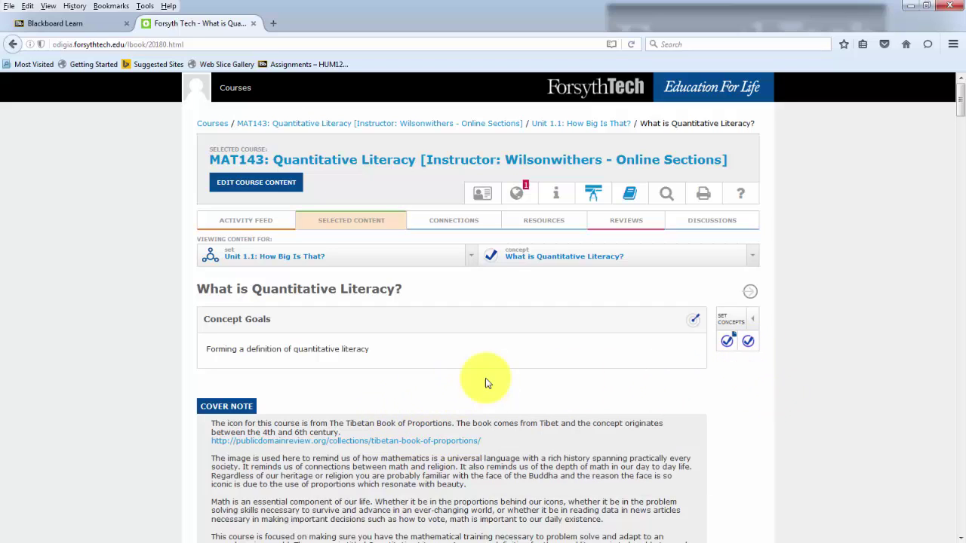